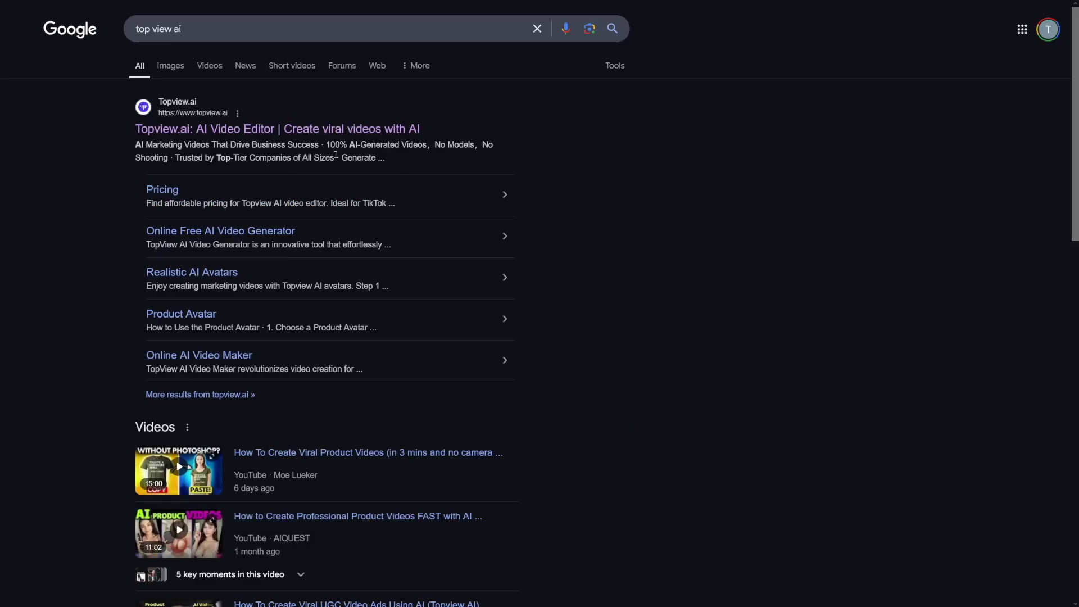
Highlight the 'top view ai' query on the Google results page.
left_click_drag(188, 29, 215, 29)
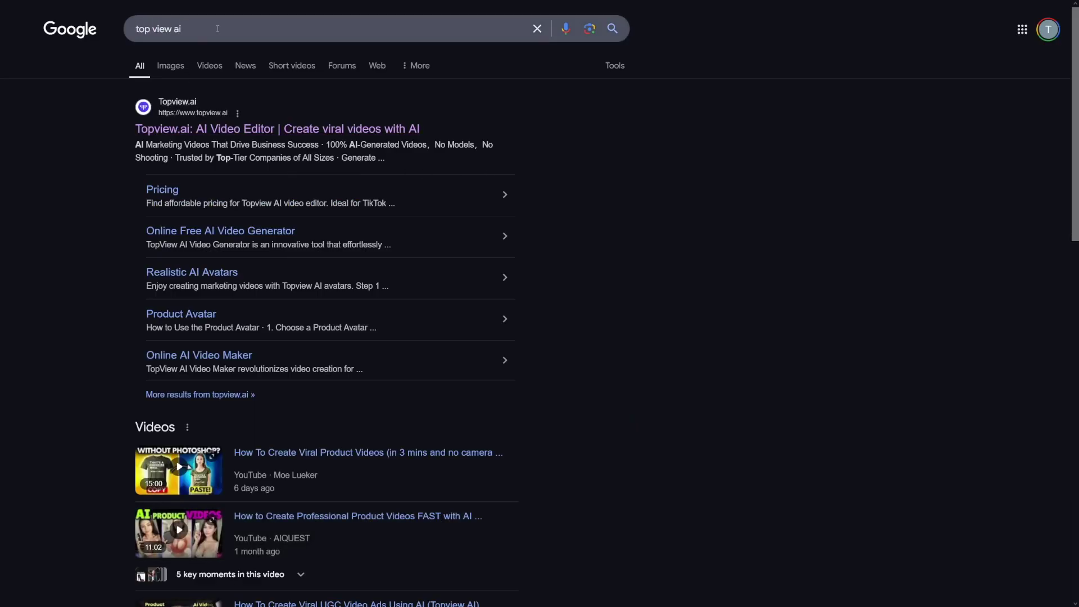
Open the Topview.ai homepage from the results and view its Product Avatar demo.
left_click(239, 130)
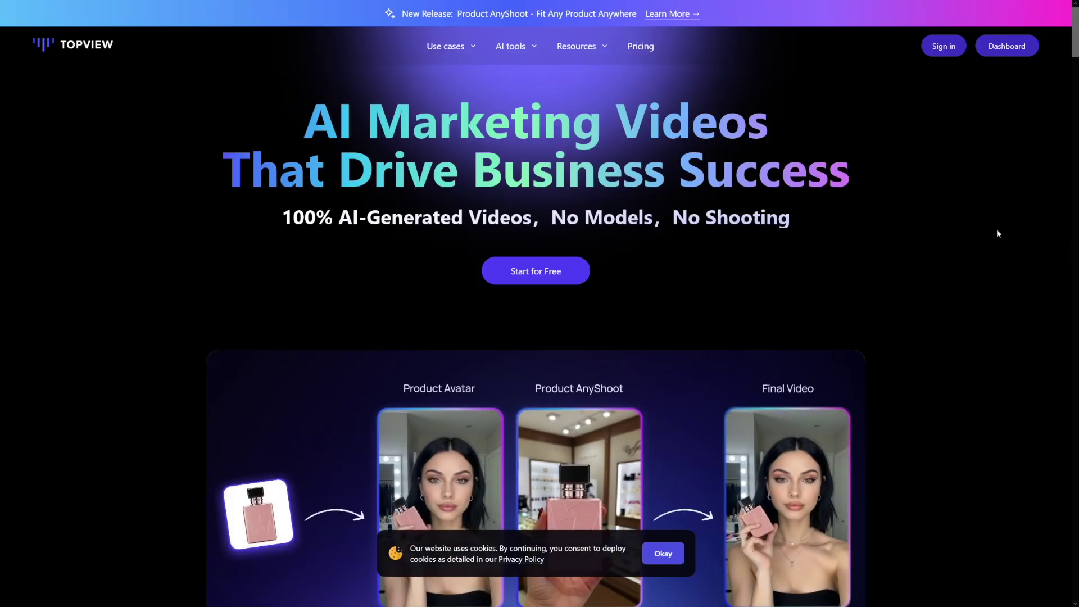
scroll(949, 238, "down", 4)
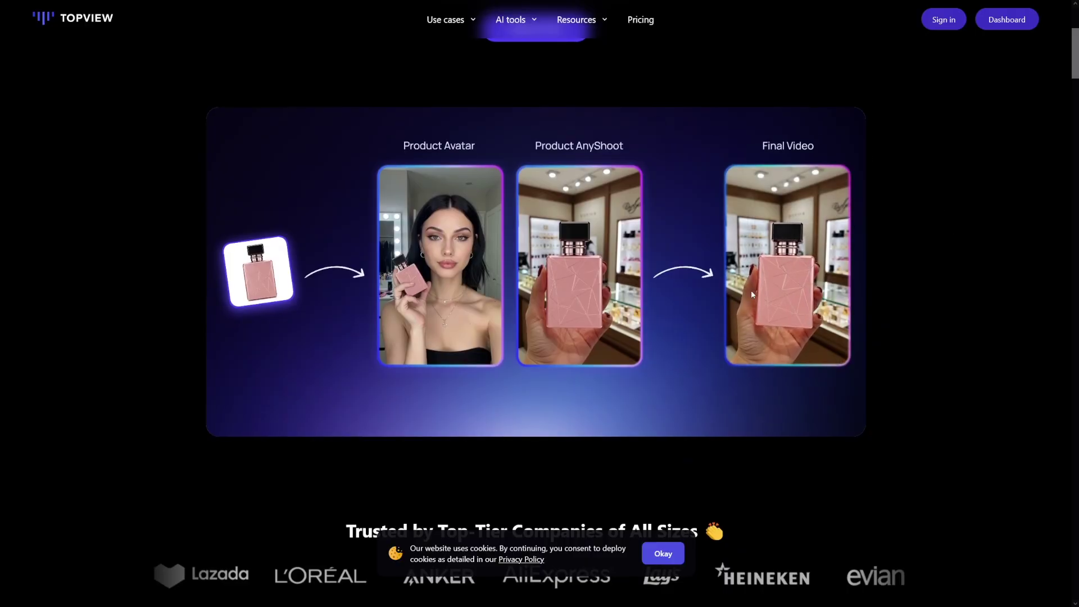
scroll(977, 292, "up", 4)
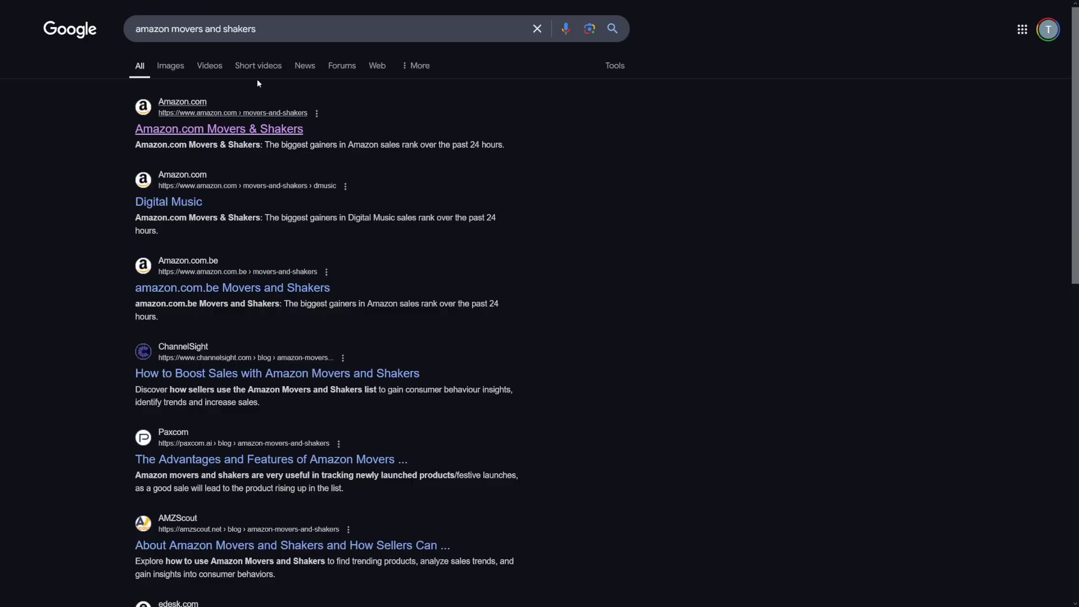
Open the Amazon Movers & Shakers page from the Google results.
mouse_move(259, 29)
left_mouse_down()
mouse_move(140, 37)
mouse_move(254, 28)
left_mouse_up()
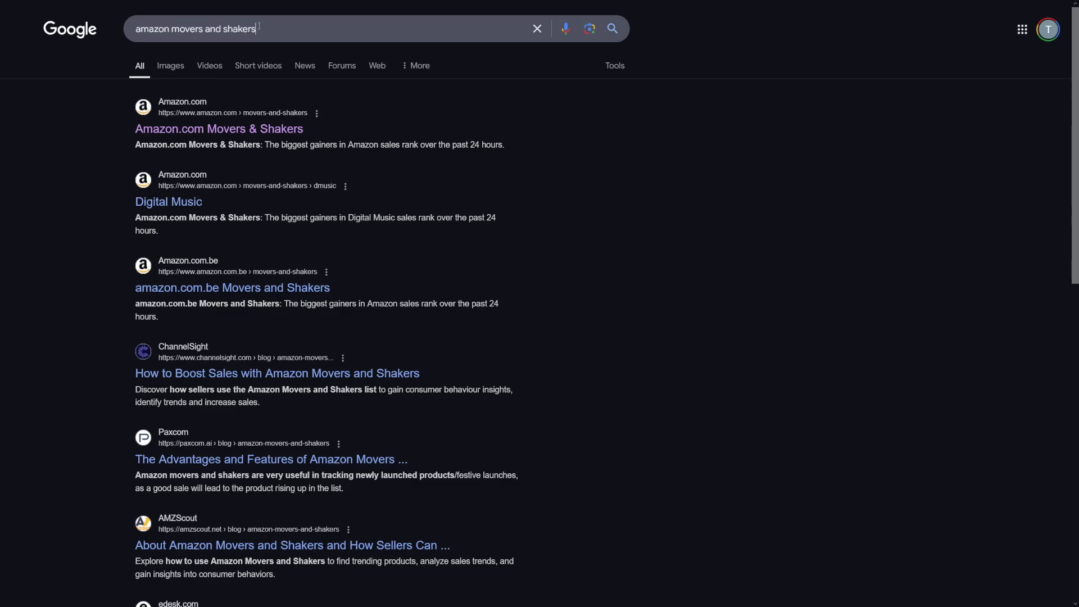
left_click_drag(284, 146, 209, 136)
left_click(209, 137)
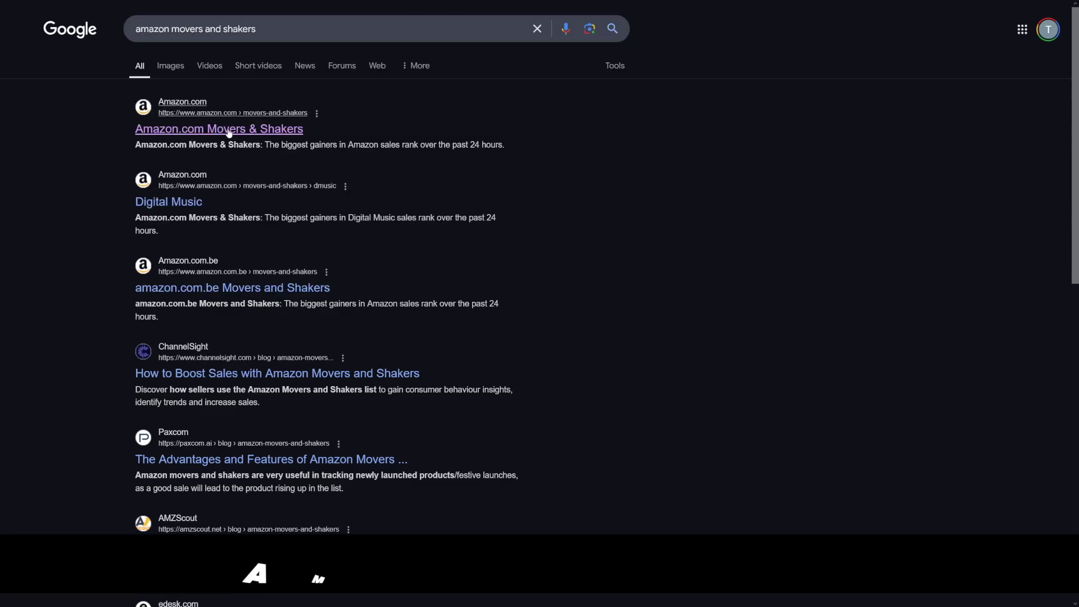
left_click(355, 131)
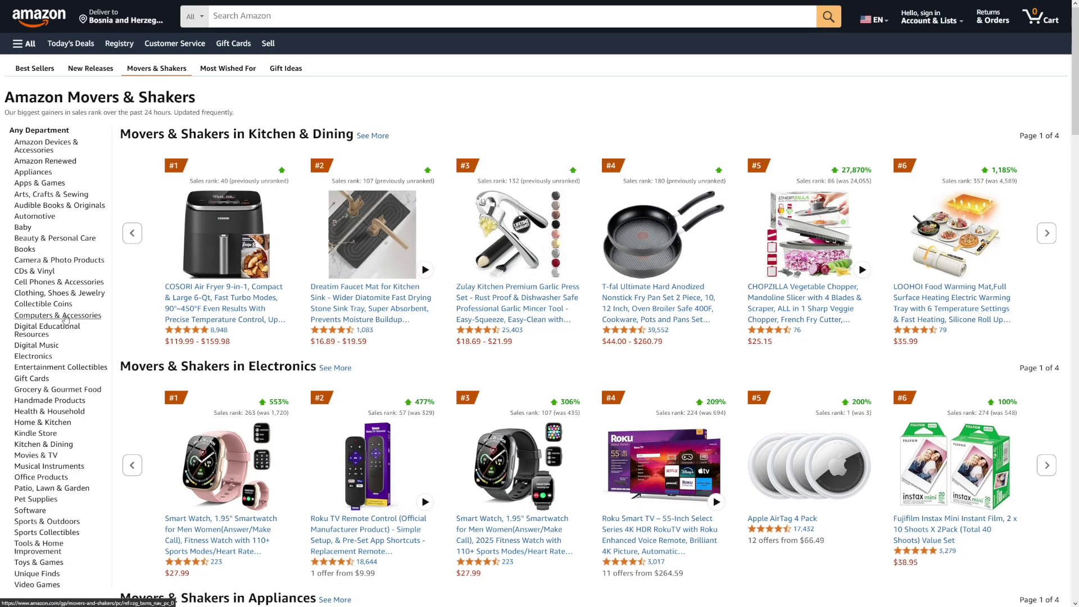
Browse to the TRESemmé Extra Hold Hairspray listing and enlarge its main product photo.
scroll(65, 319, "down", 2)
scroll(65, 319, "up", 2)
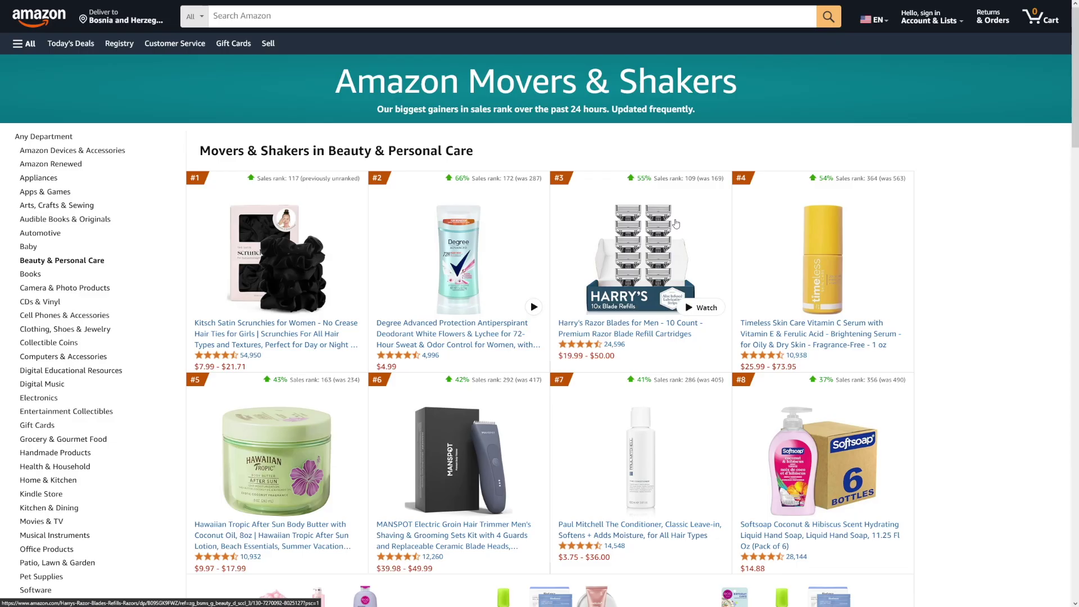
scroll(676, 223, "down", 10)
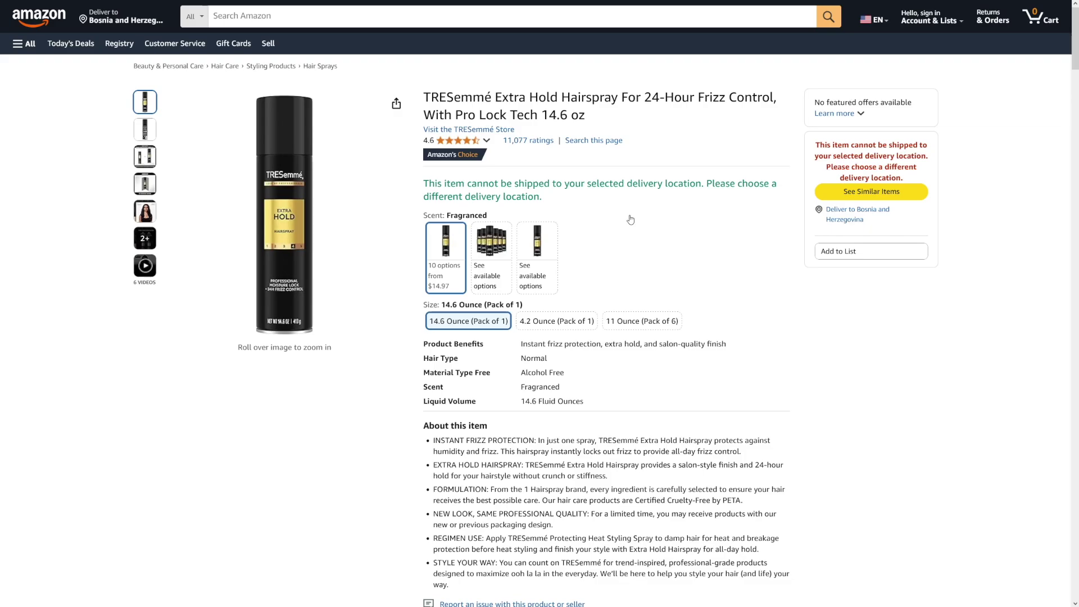
left_click(290, 220)
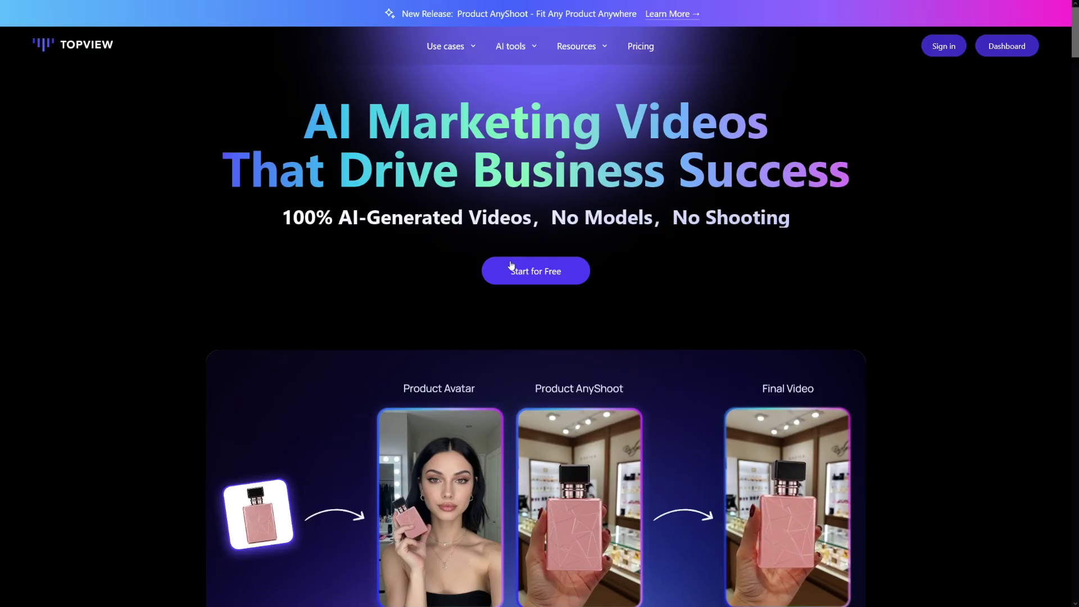
Start TopView for free, dismiss the use-case survey, and open the Product Avatar creator.
left_click(527, 275)
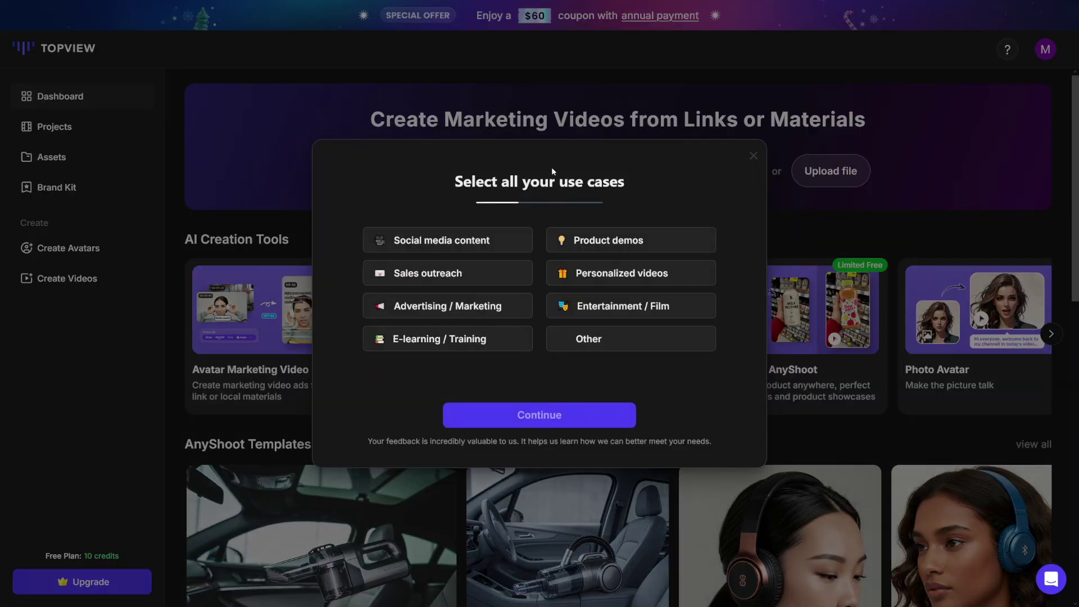
left_click(754, 157)
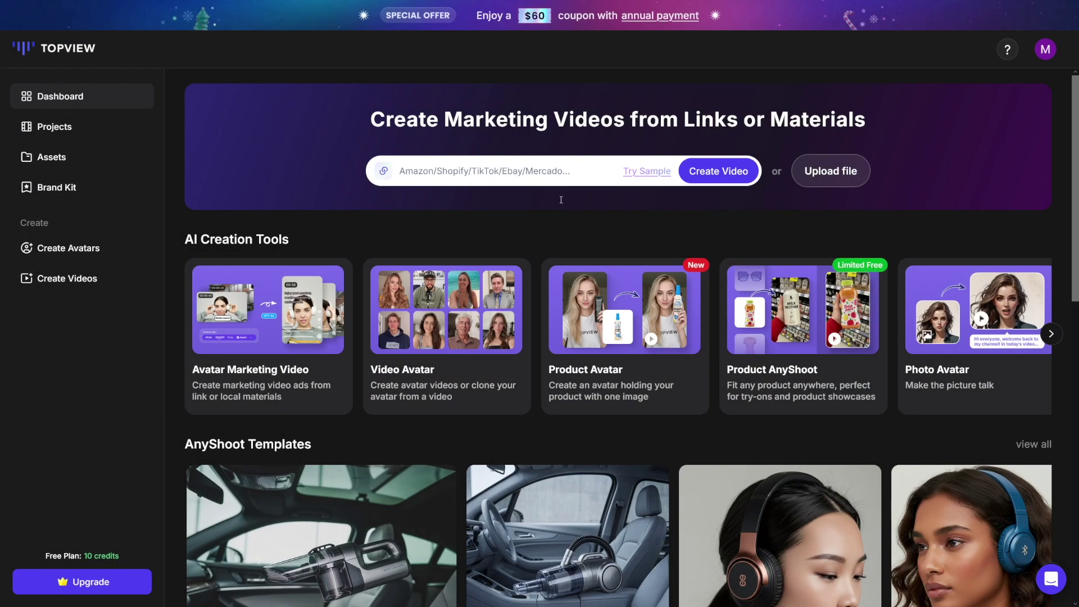
left_click(635, 323)
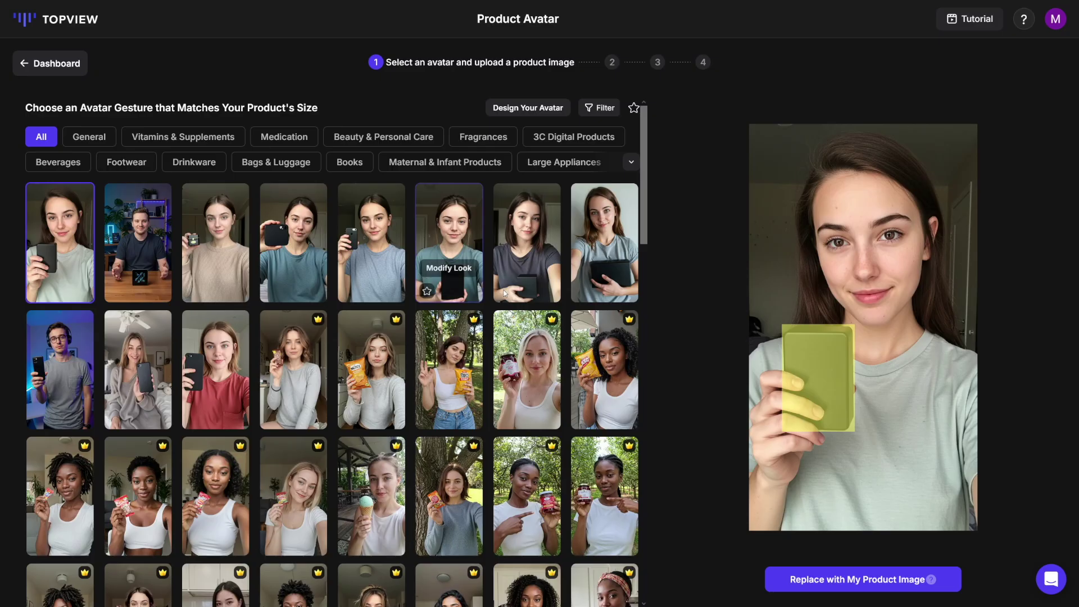
Choose the woman in a blue-grey T-shirt holding a phone, then start replacing the phone with your product image.
scroll(524, 292, "down", 10)
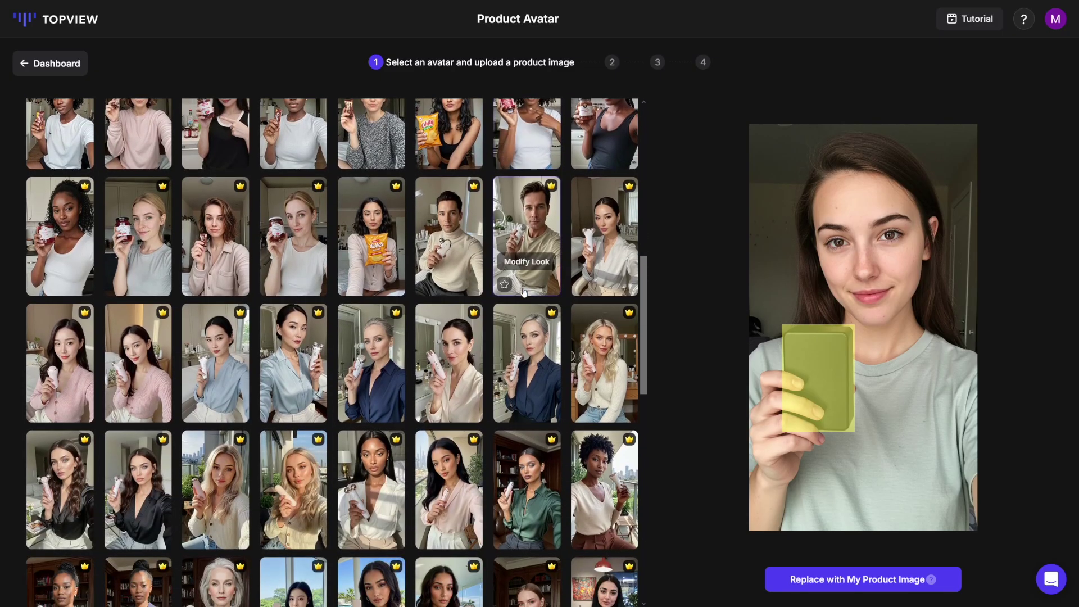
scroll(523, 292, "up", 10)
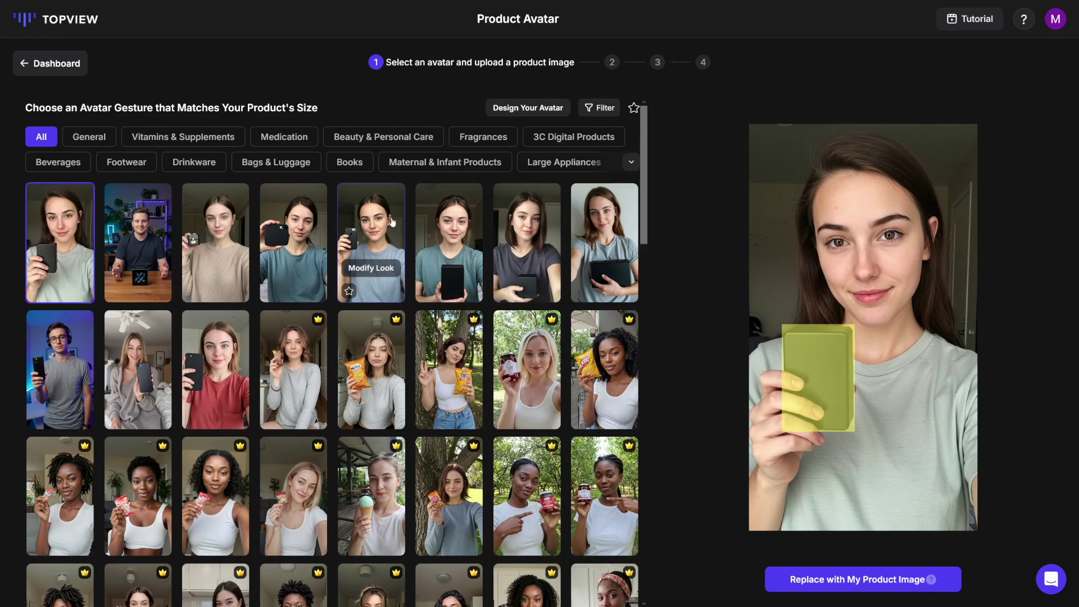
left_click(387, 238)
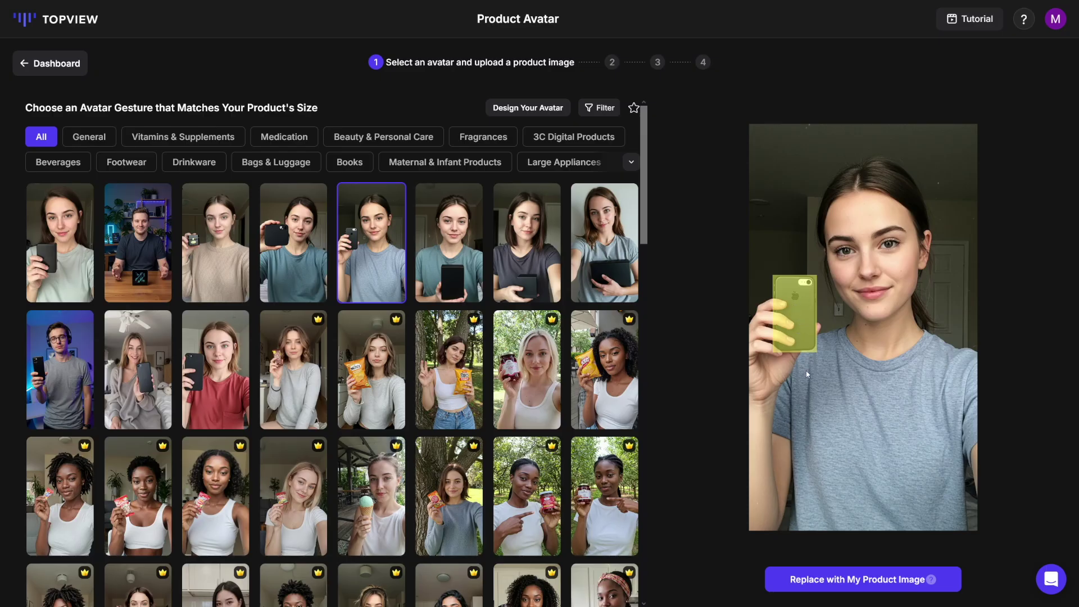
left_click(898, 581)
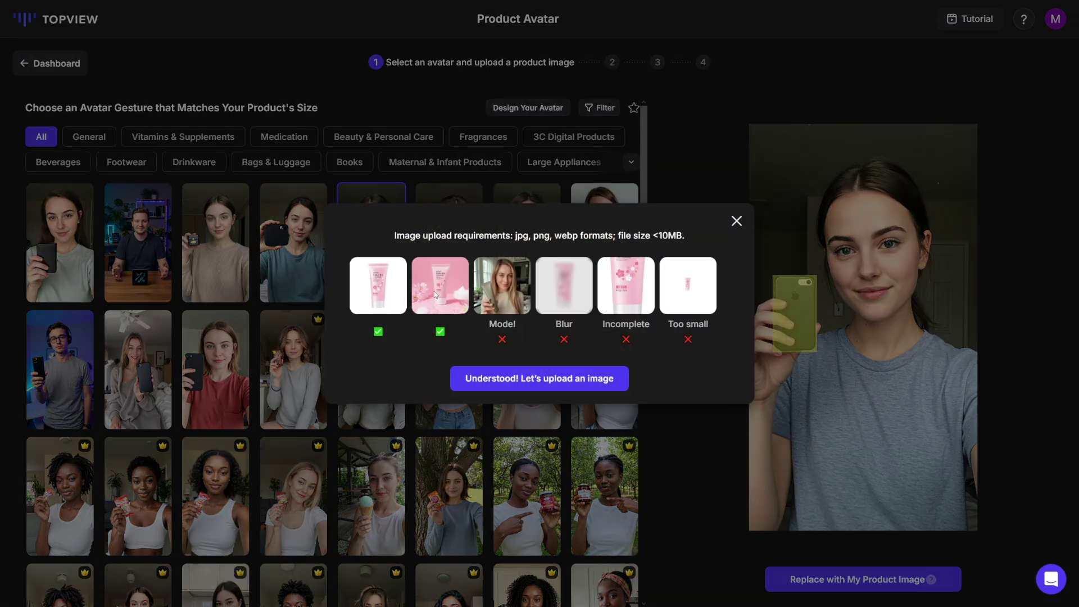
Upload the hairspray photo, enlarge, move and rotate it upright in her hand, and confirm.
left_click(540, 382)
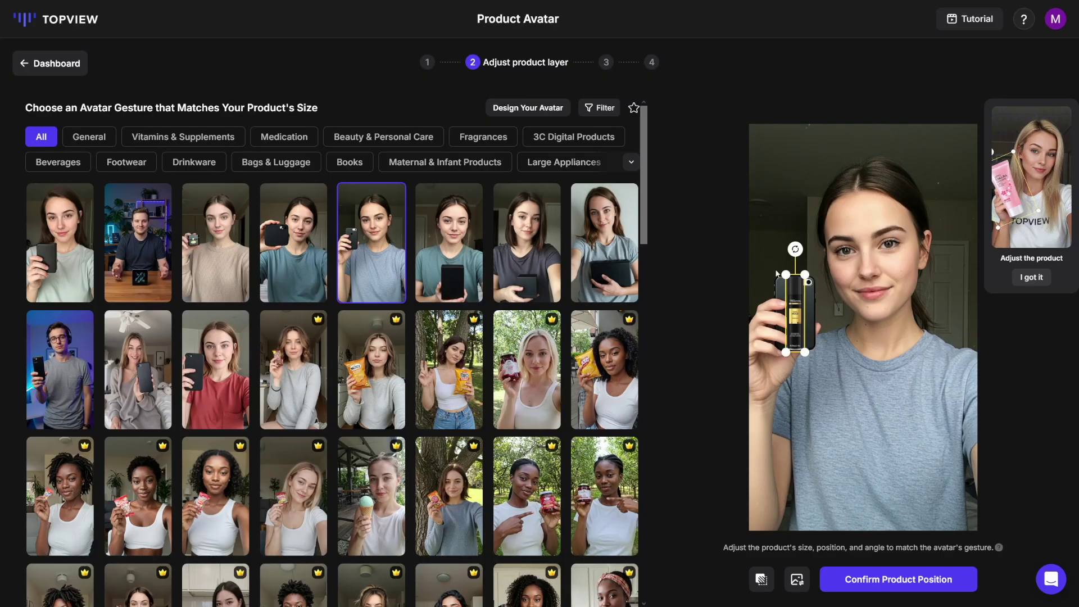
left_click_drag(804, 351, 829, 375)
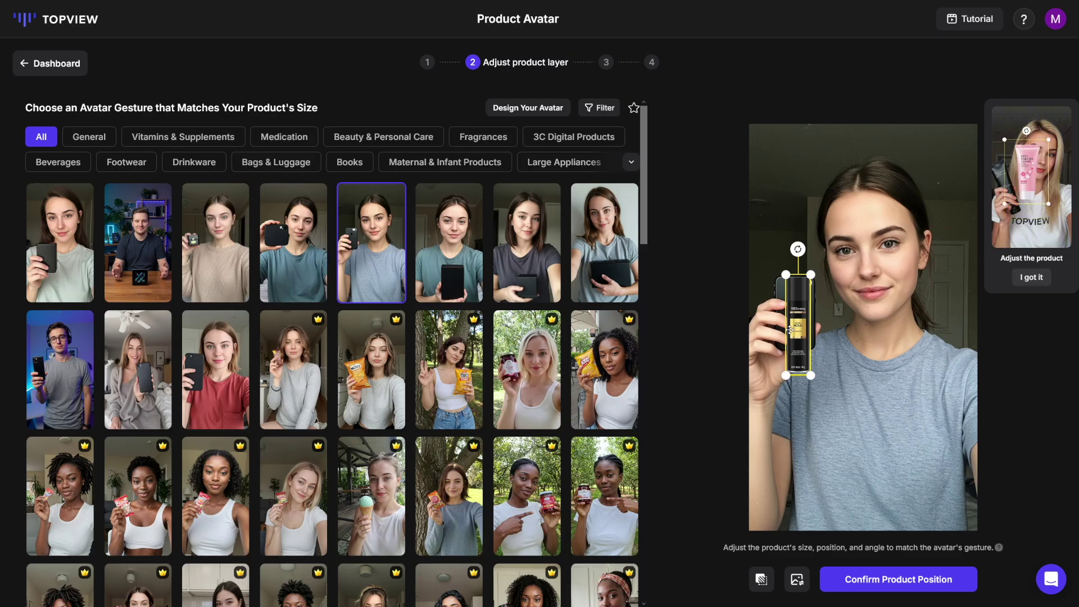
mouse_move(810, 317)
left_mouse_down()
mouse_move(818, 303)
mouse_move(804, 319)
left_mouse_up()
left_click_drag(794, 214, 789, 214)
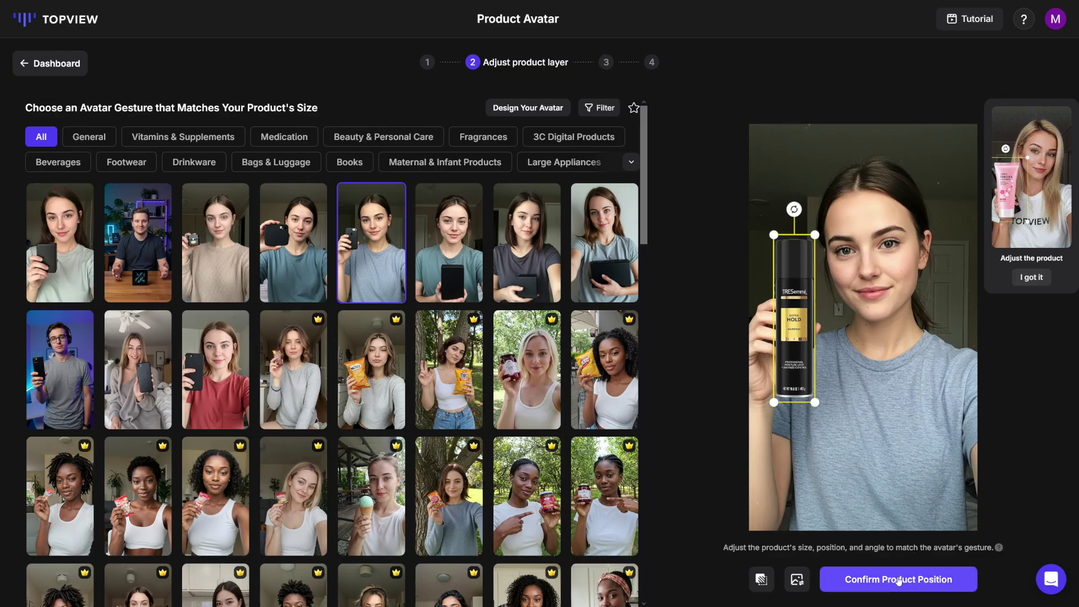
left_click(874, 581)
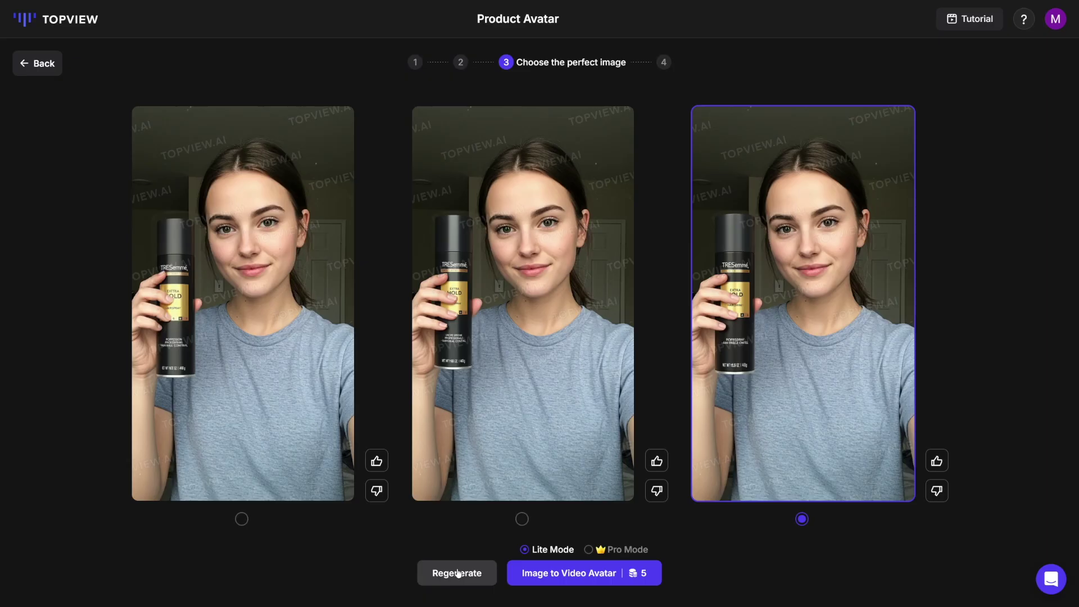
Animate the third generated image into a talking video avatar.
left_click(625, 579)
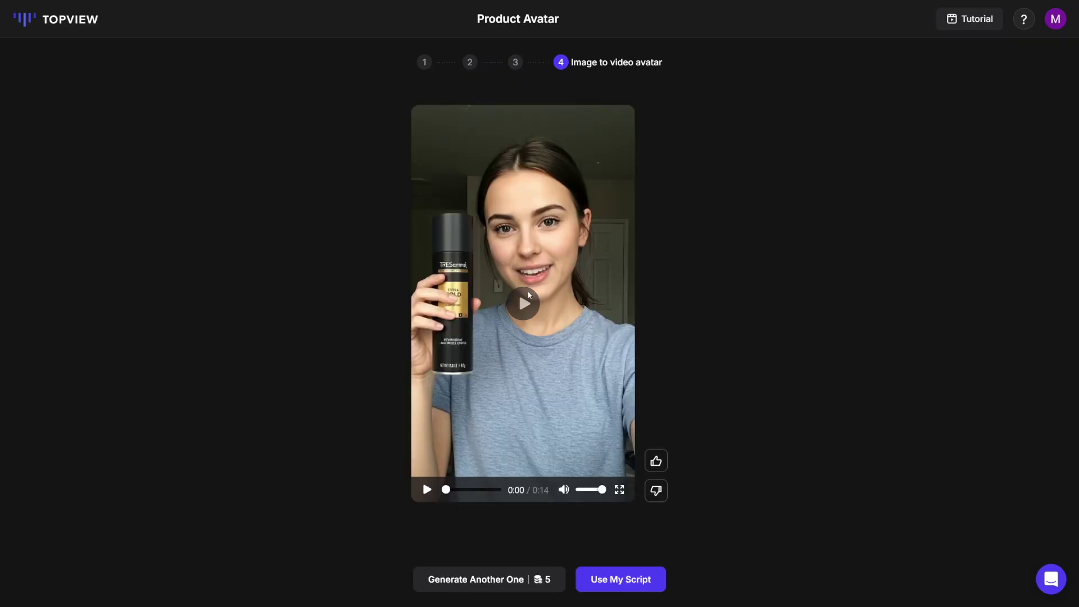
Play the 14-second video of the avatar presenting the hairspray.
left_click(427, 490)
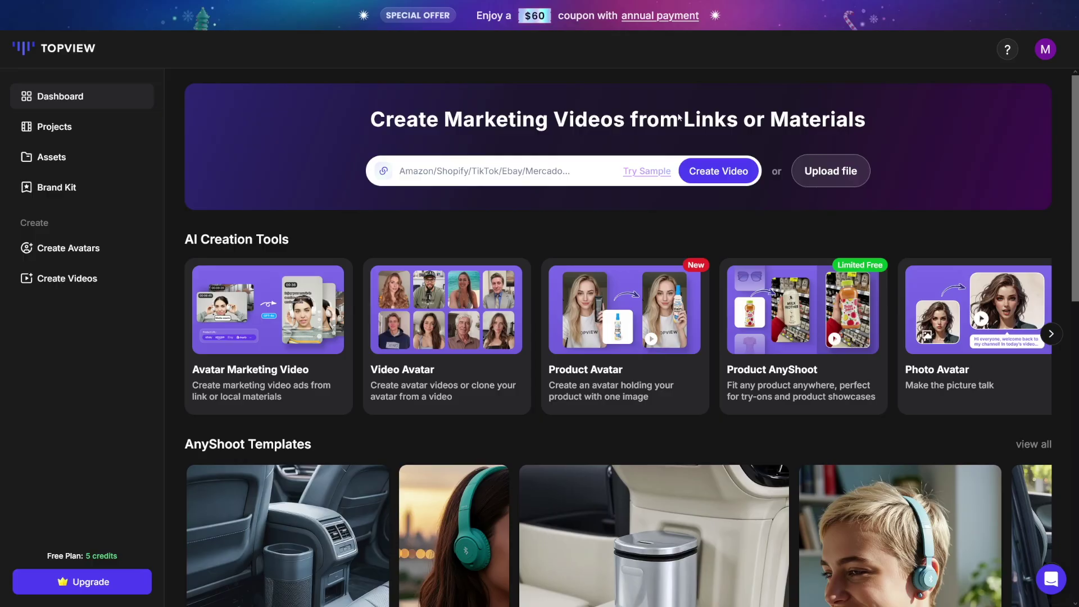
Paste the TRESemmé hairspray's Amazon product link and create a video from it.
left_click(482, 171)
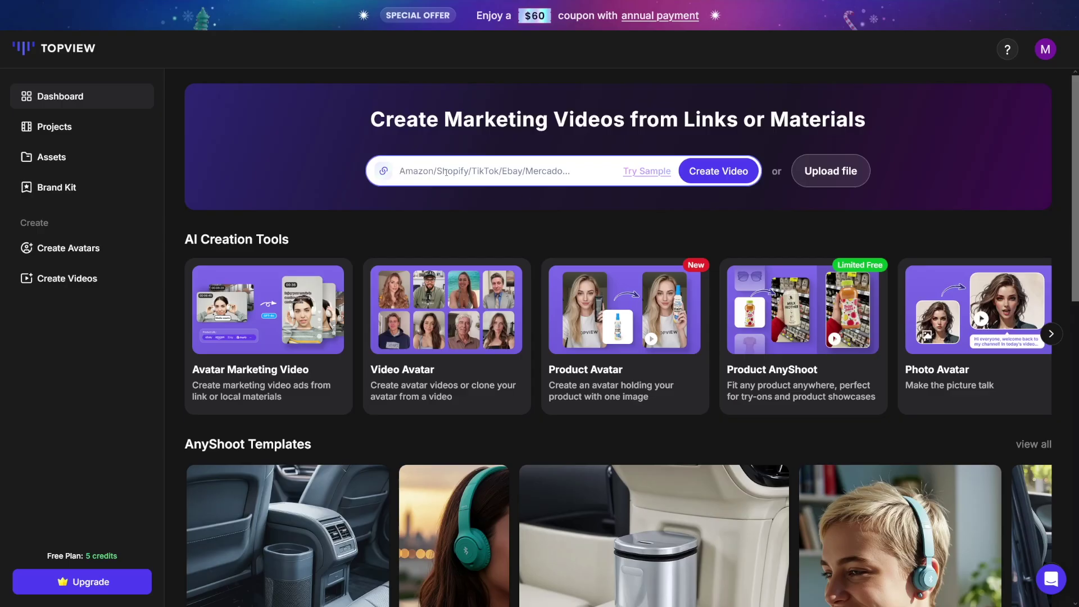
key("ctrl+v")
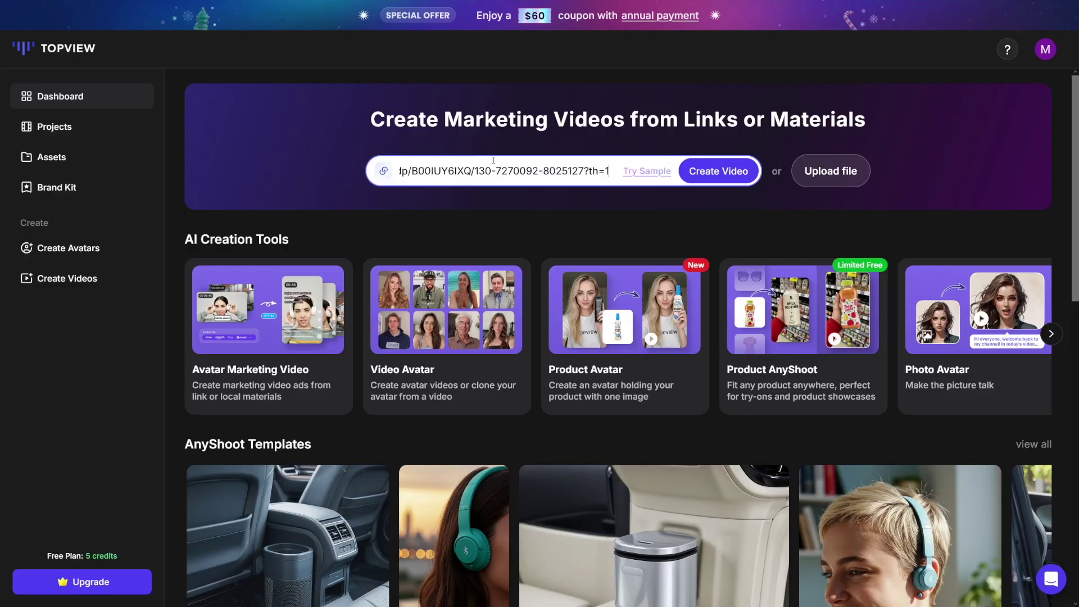
left_click(715, 176)
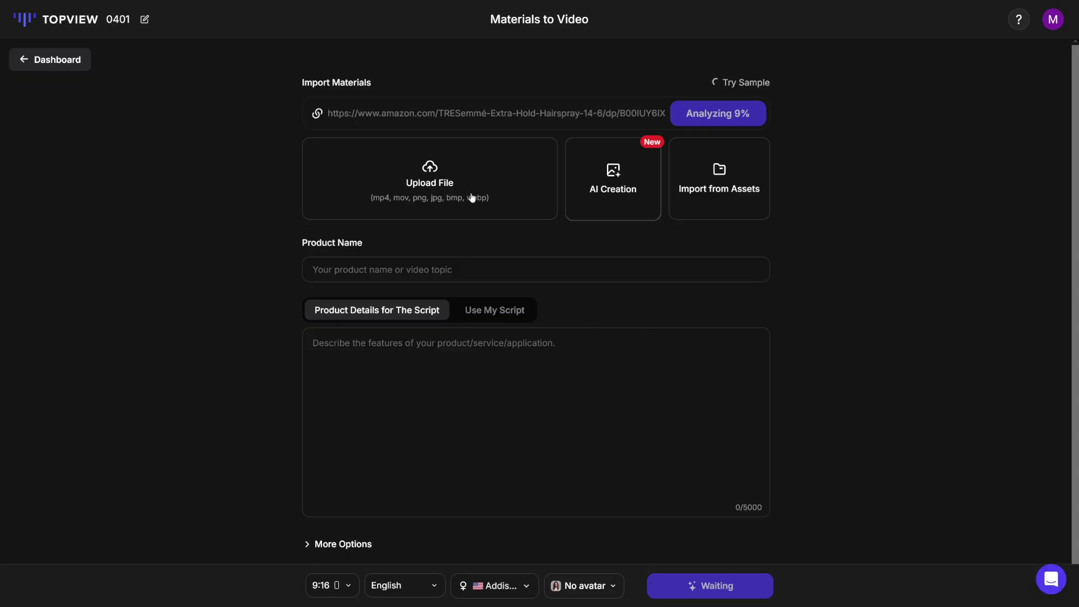
Assign the first avatar, the one holding the hairspray, to the video, then bring up the voice list.
left_click(609, 586)
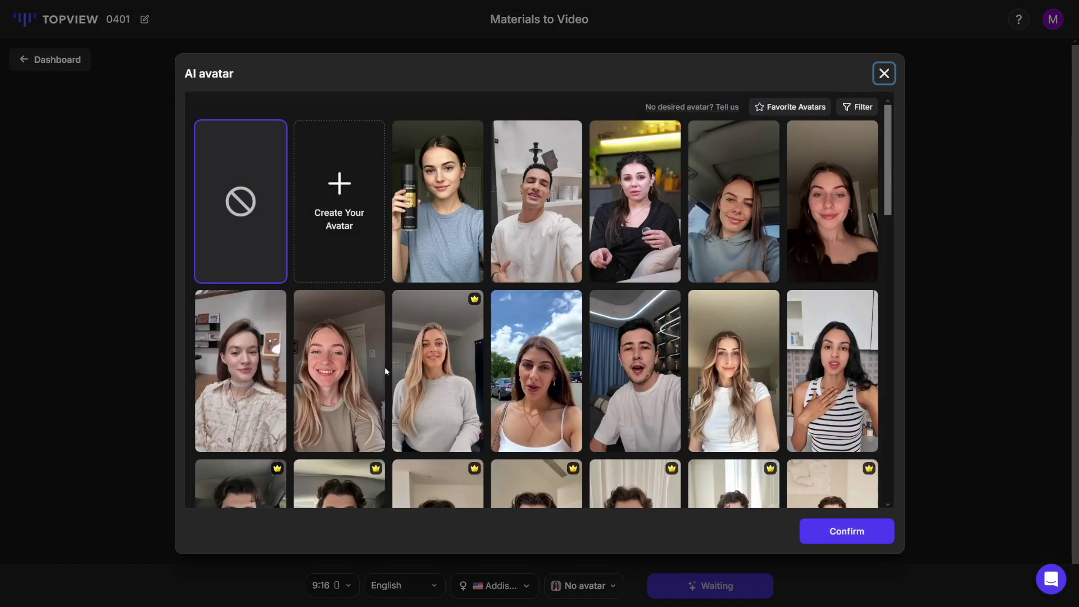
left_click(450, 209)
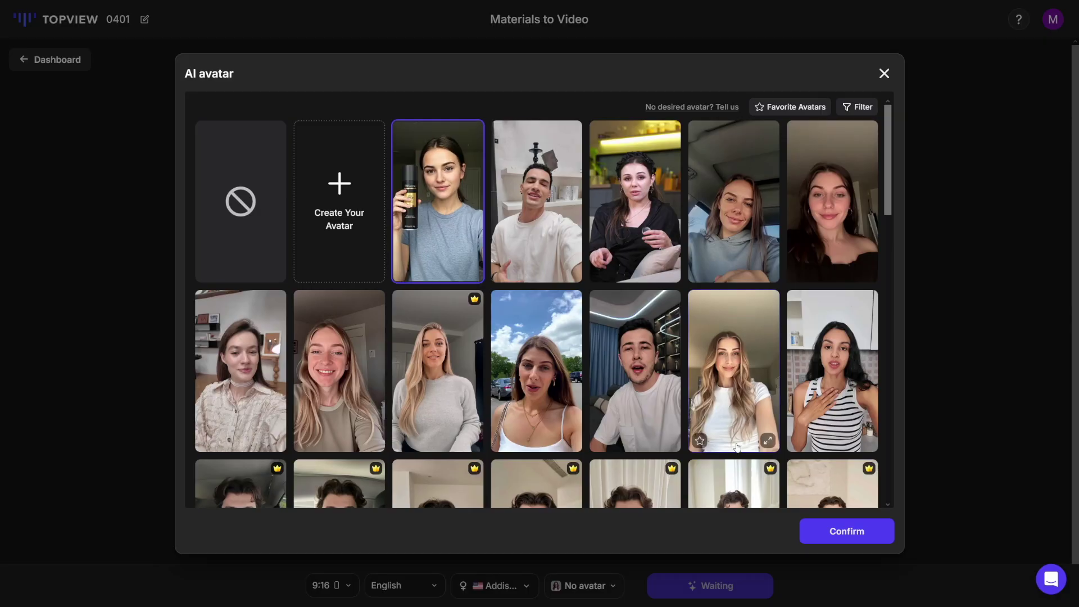
left_click(826, 531)
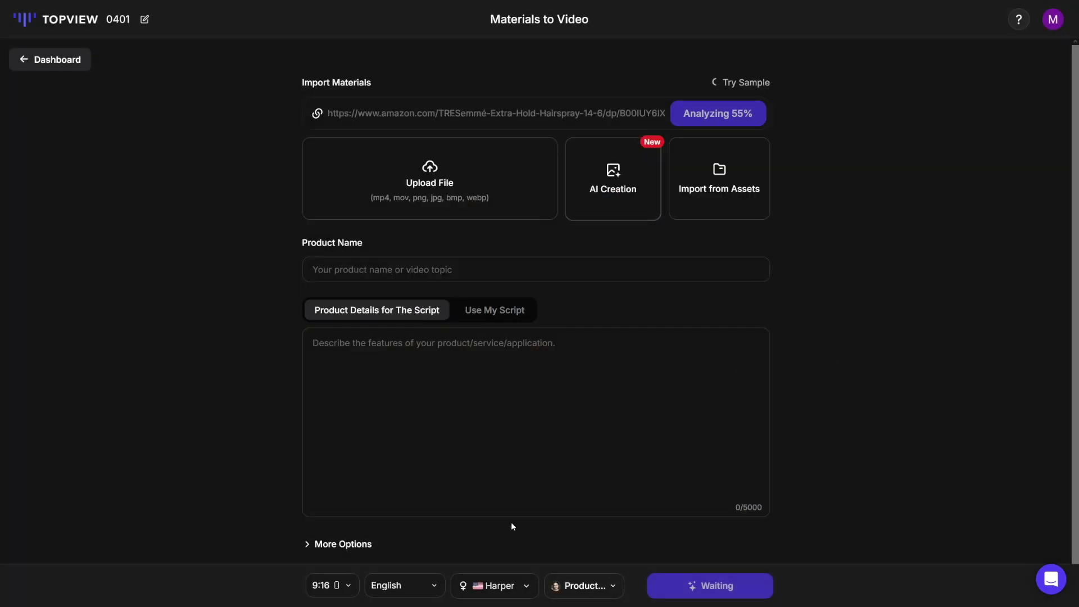
left_click(520, 588)
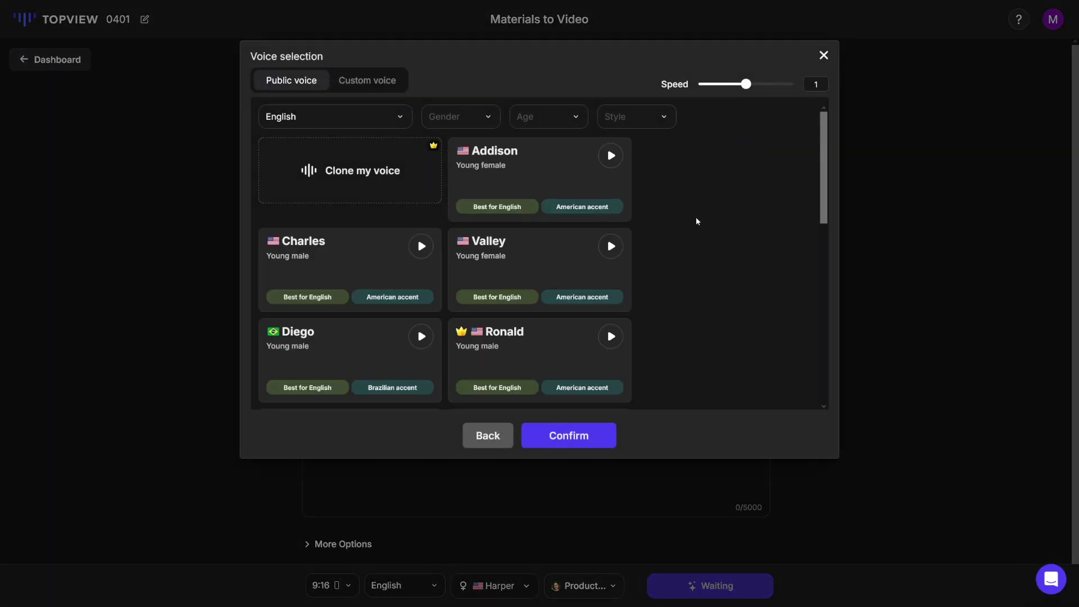
scroll(682, 230, "down", 8)
Keep the current voice and 9:16 aspect ratio, expand More Options, and await the link analysis.
scroll(683, 230, "up", 1)
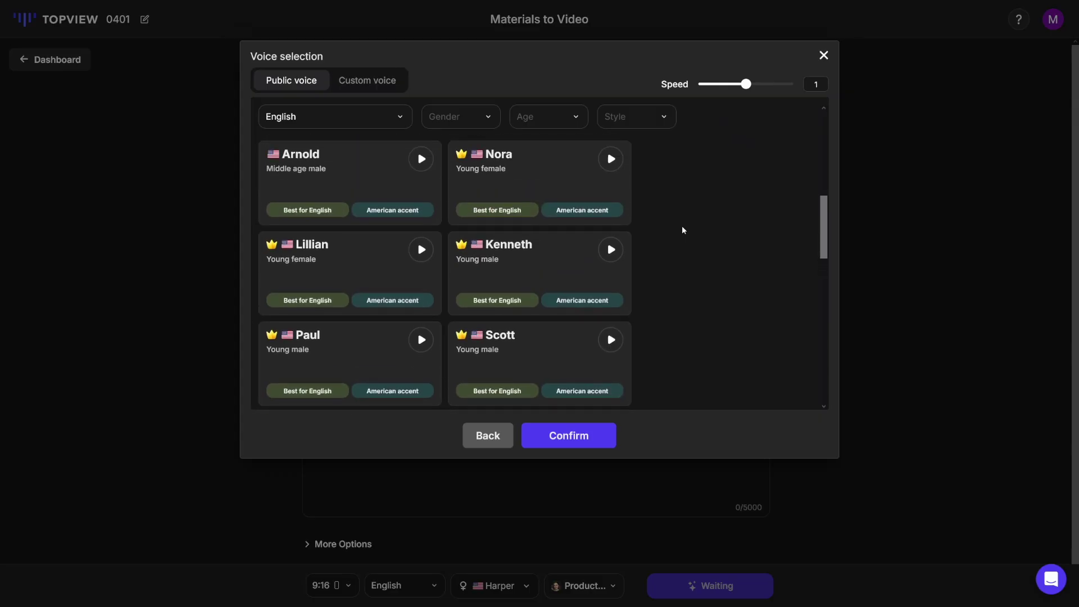
left_click(823, 55)
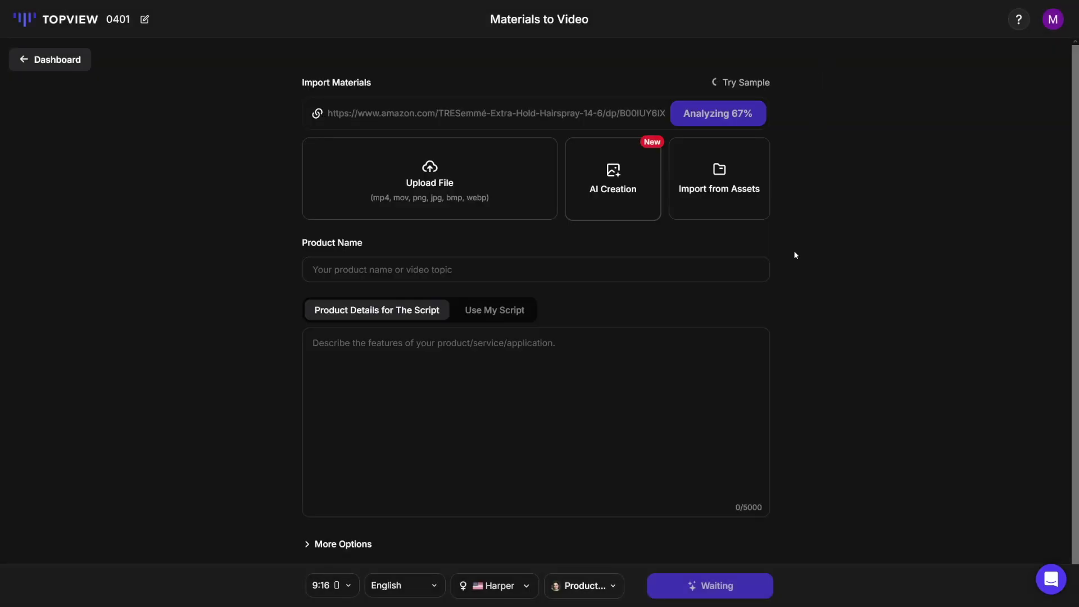
left_click(349, 586)
left_click(348, 585)
left_click(307, 545)
scroll(551, 445, "down", 5)
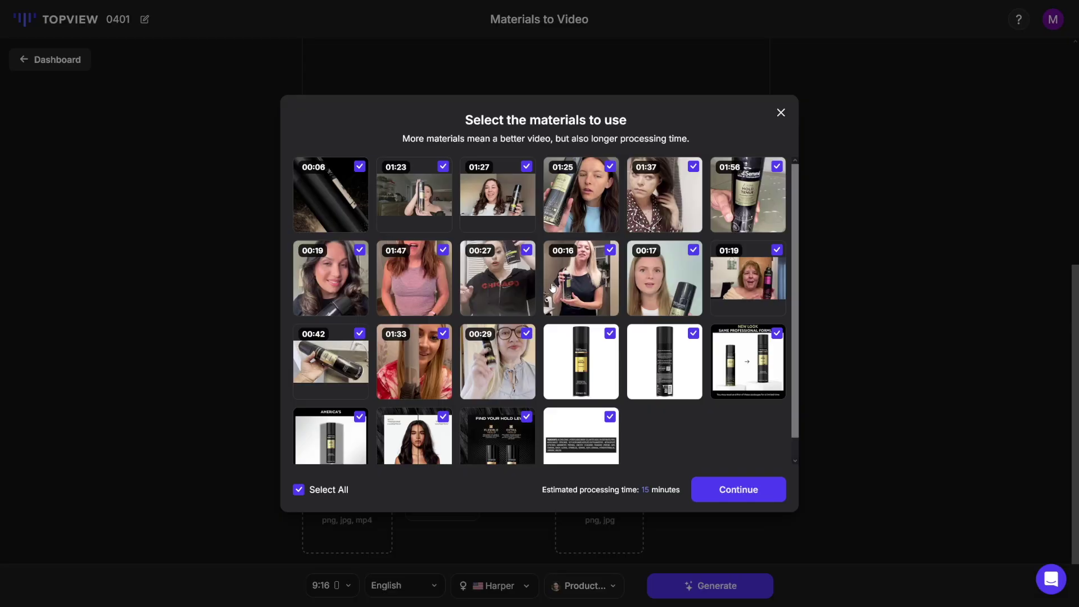
Keep only the 00:06 and 00:42 clips plus the hold-level, front-view bottle and new-look packaging images.
left_click(298, 489)
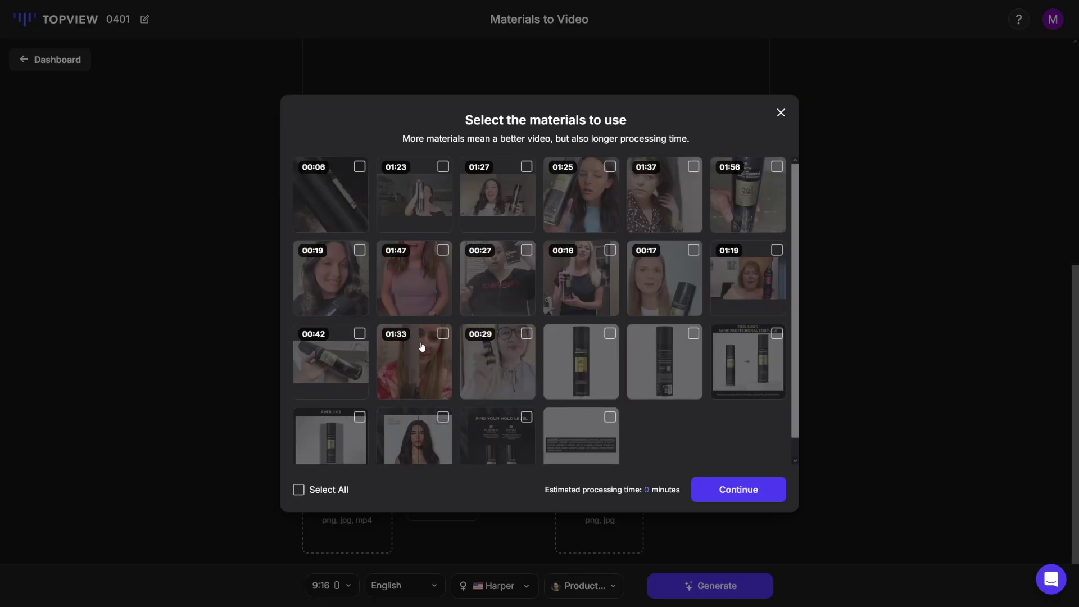
left_click(360, 168)
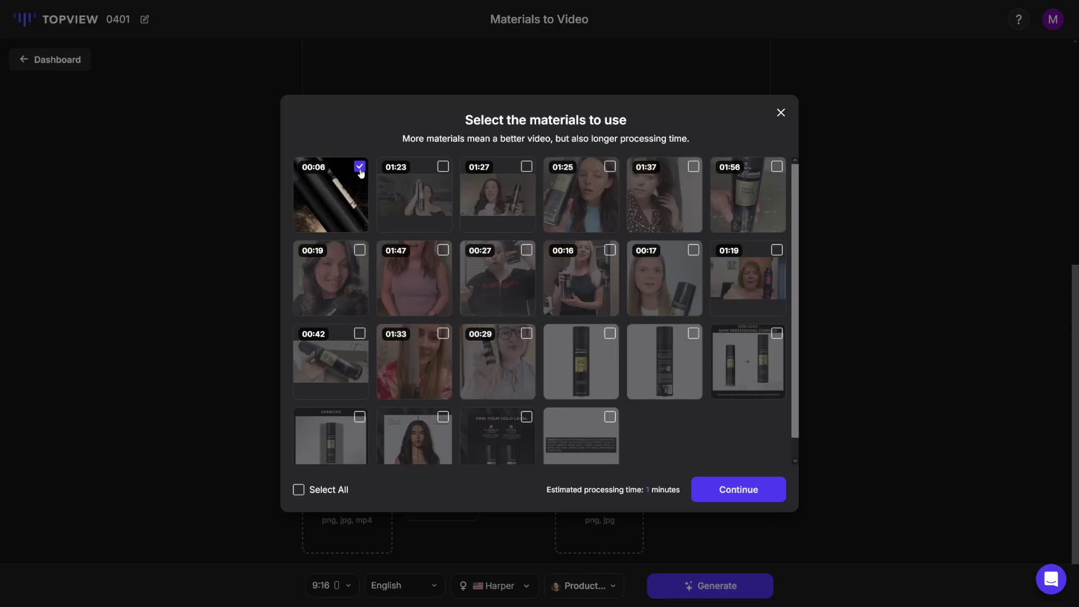
scroll(373, 259, "down", 1)
left_click(360, 315)
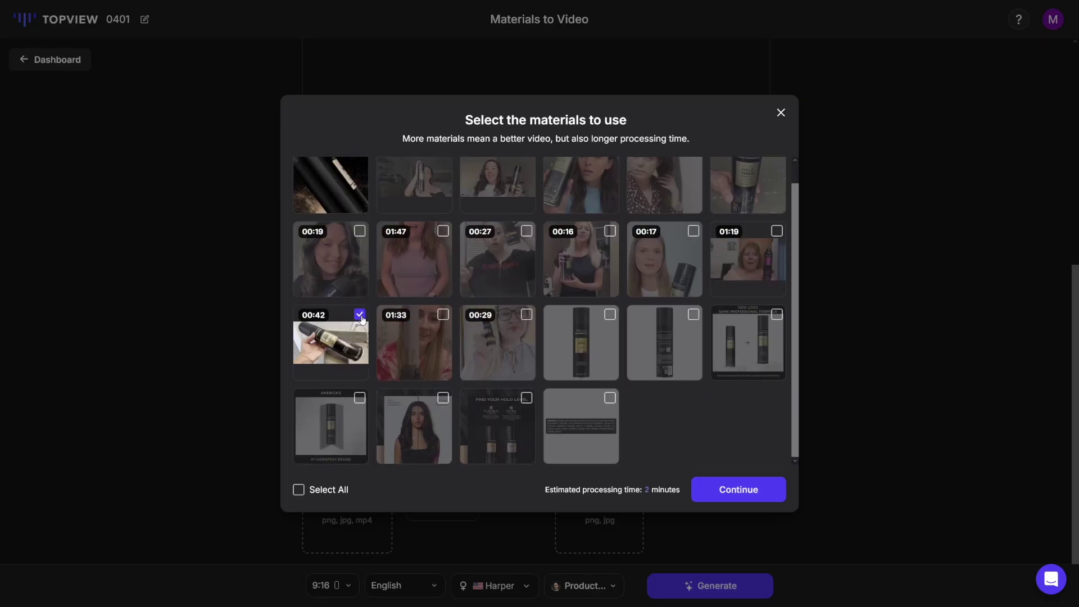
left_click(528, 405)
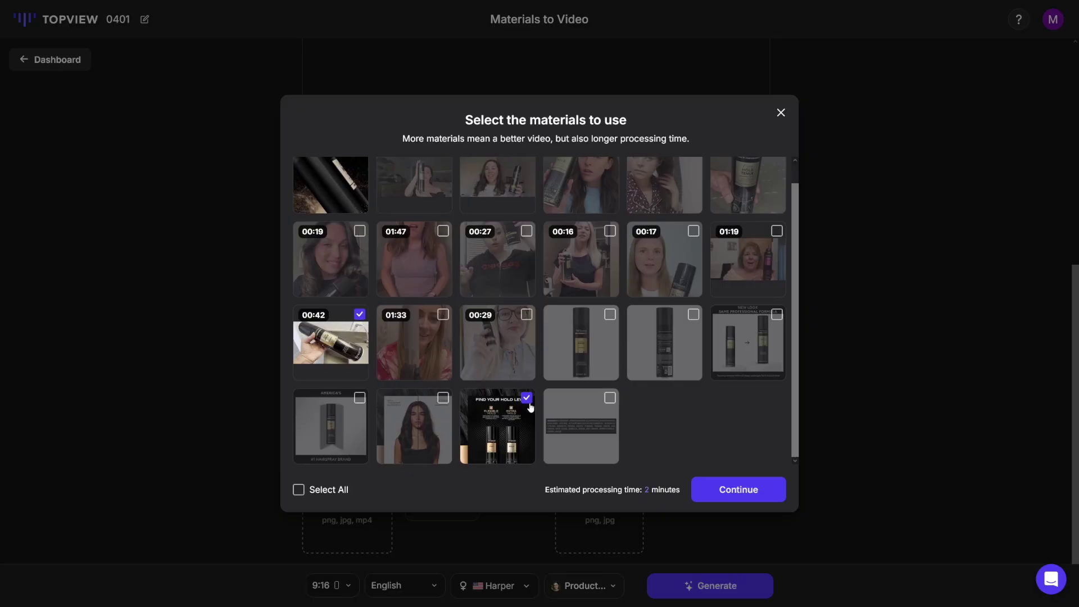
left_click(610, 316)
scroll(562, 320, "up", 1)
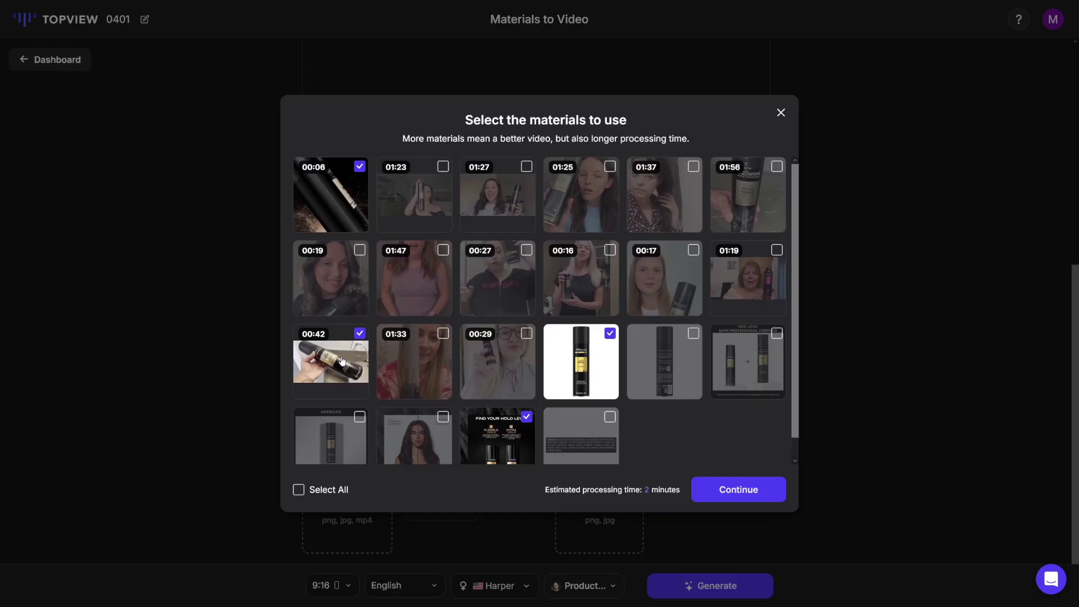
left_click(777, 333)
left_click(736, 492)
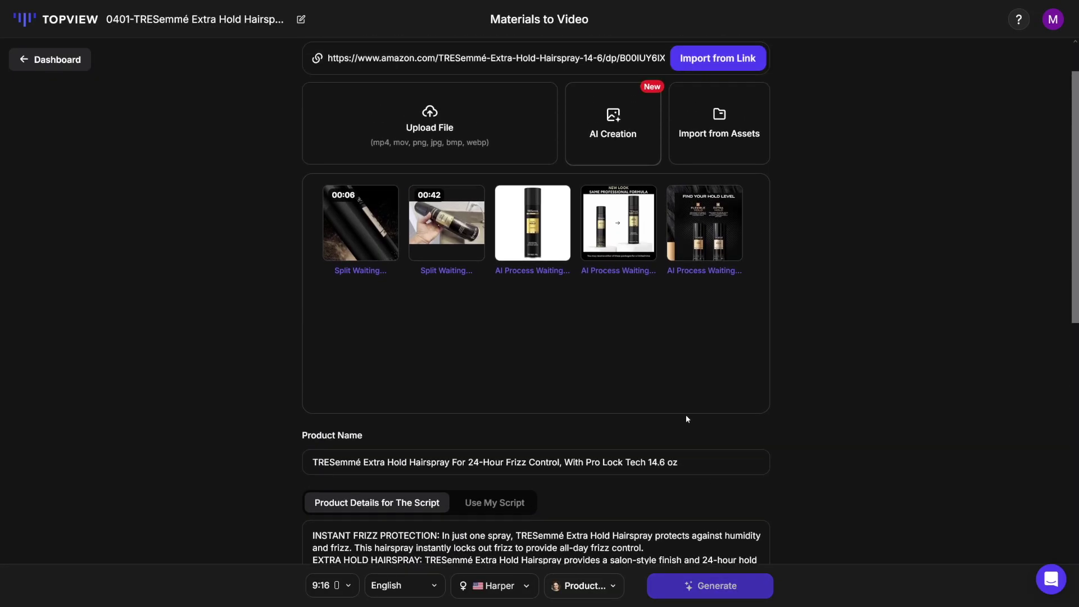
Check the TRESemmé Extra Hold Hairspray name and details, then generate the video scripts.
scroll(685, 418, "down", 5)
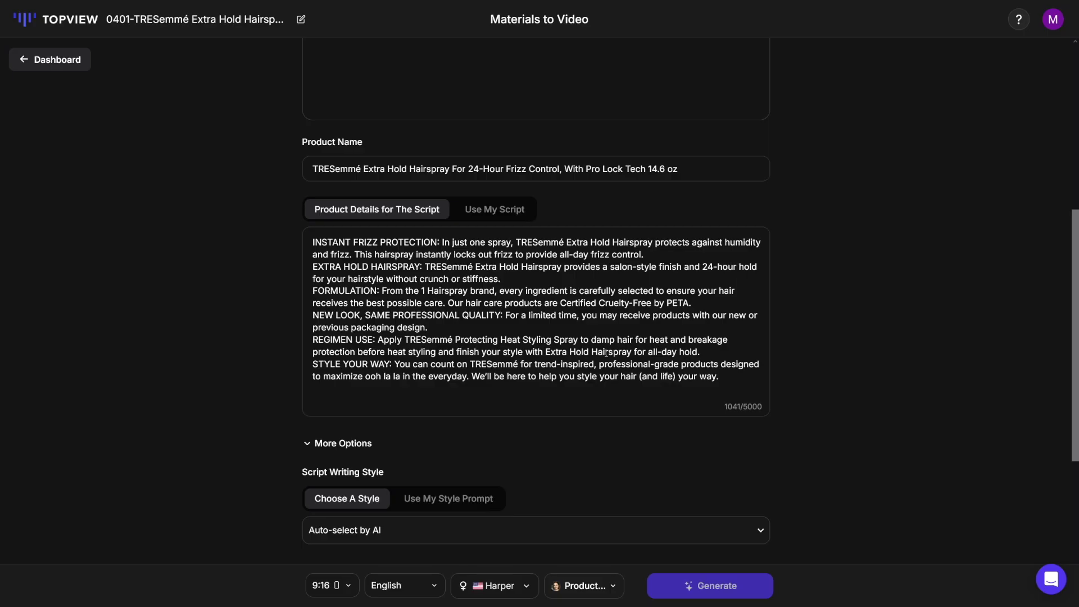
scroll(606, 353, "up", 1)
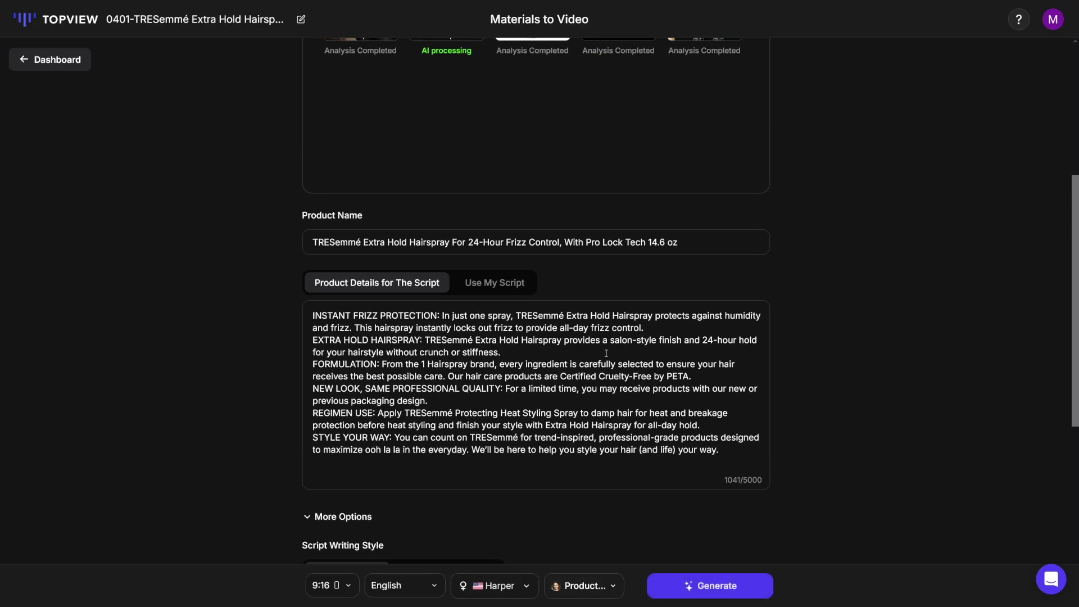
scroll(610, 354, "up", 4)
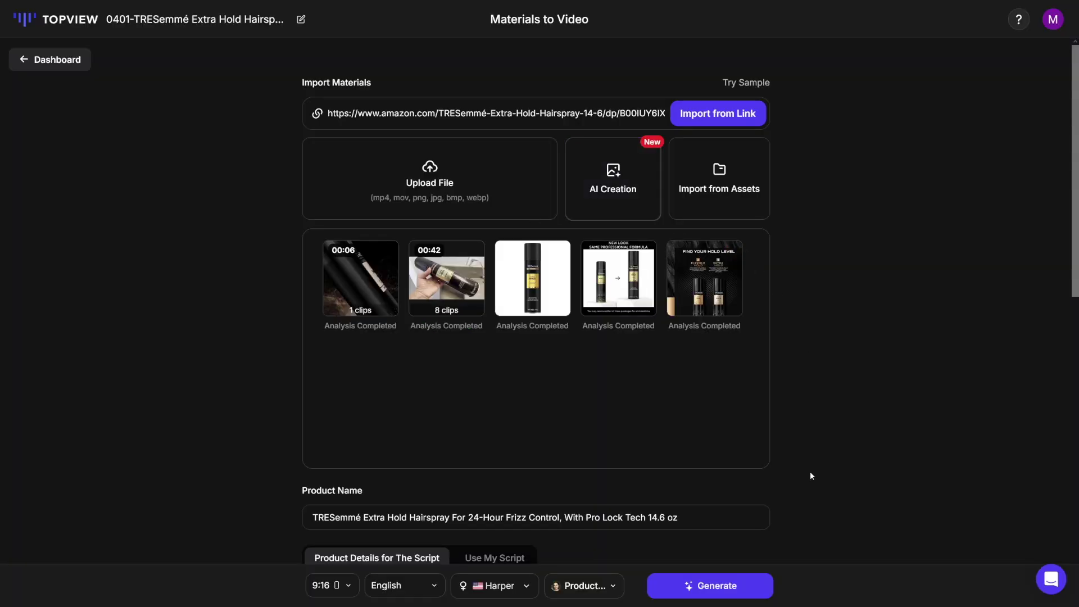
left_click(687, 585)
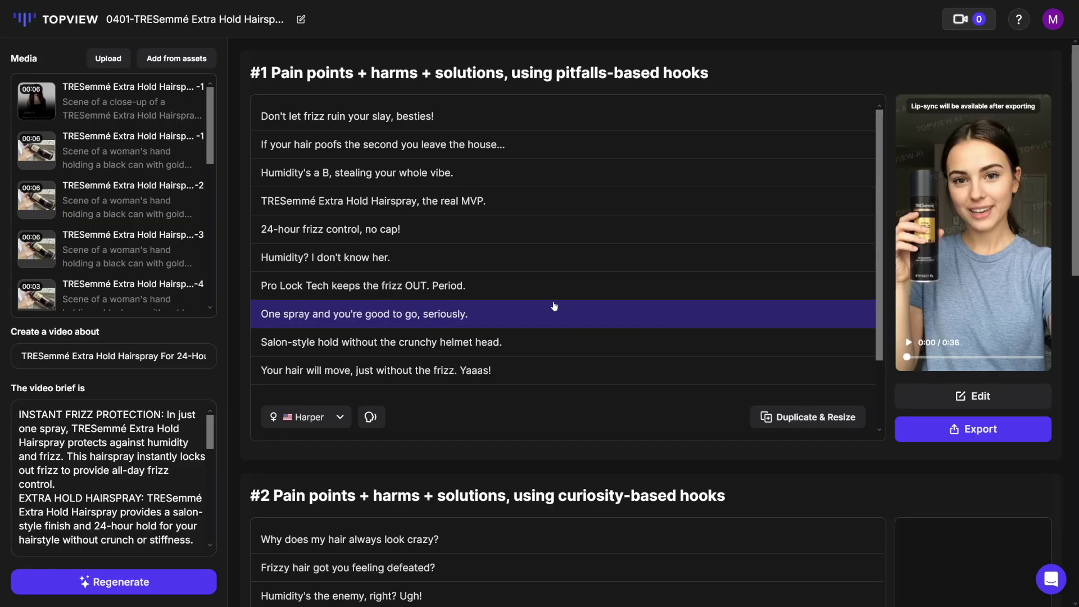
Look through scripts #1–#3, then open script #1's 'Pro Lock Tech keeps the frizz OUT. Period.' line.
scroll(578, 282, "down", 3)
scroll(440, 441, "down", 6)
scroll(440, 445, "down", 4)
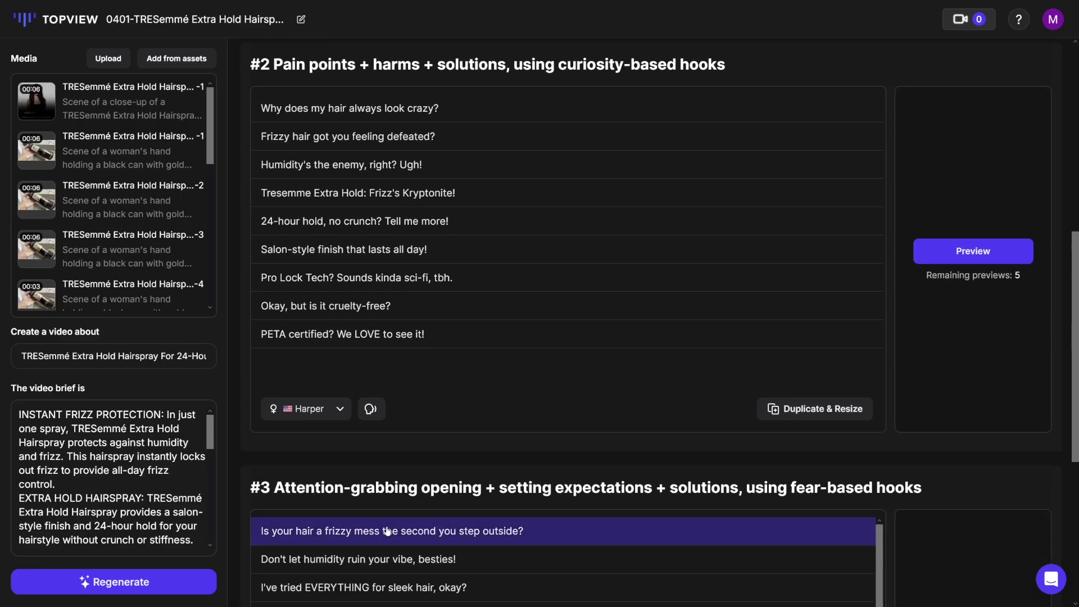
scroll(479, 394, "down", 1)
scroll(479, 394, "up", 1)
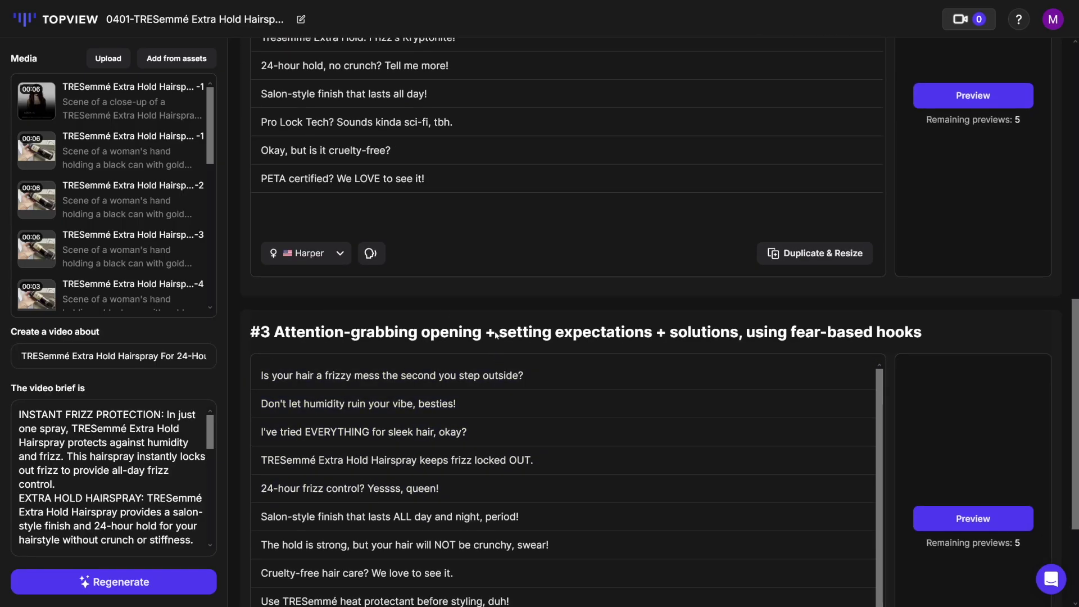
scroll(496, 336, "up", 10)
left_click(490, 203)
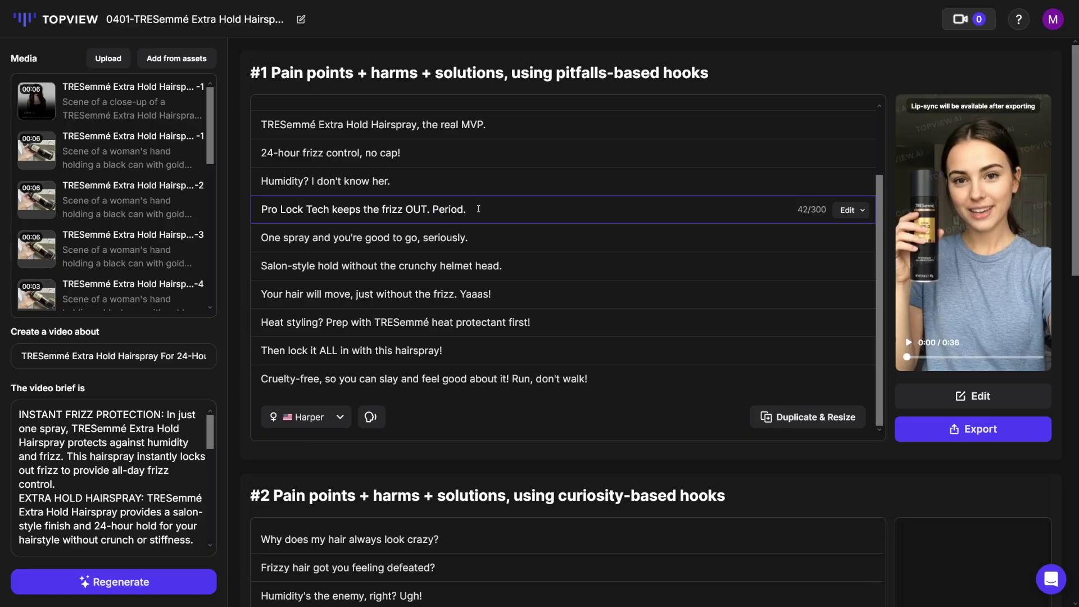
scroll(478, 208, "up", 3)
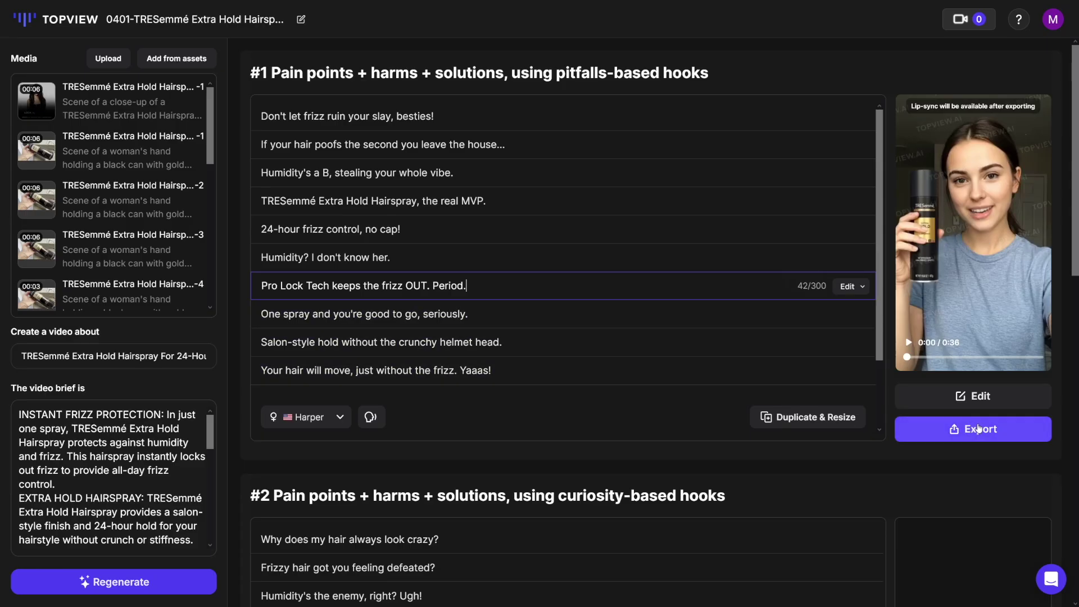
Play script #1's hairspray avatar preview and pause it at 0:16.
left_click(974, 233)
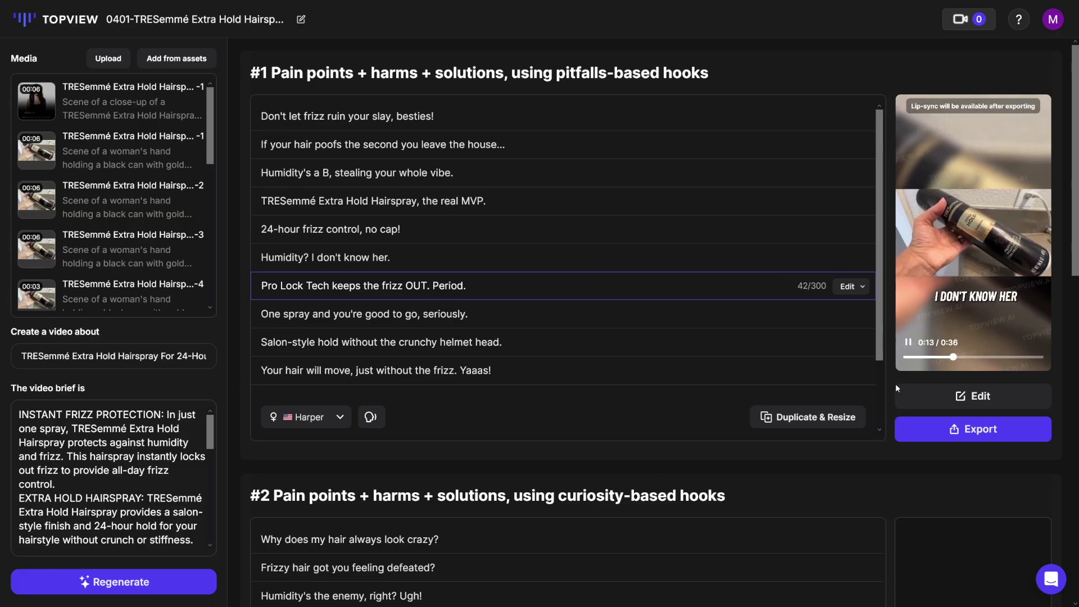
left_click(909, 343)
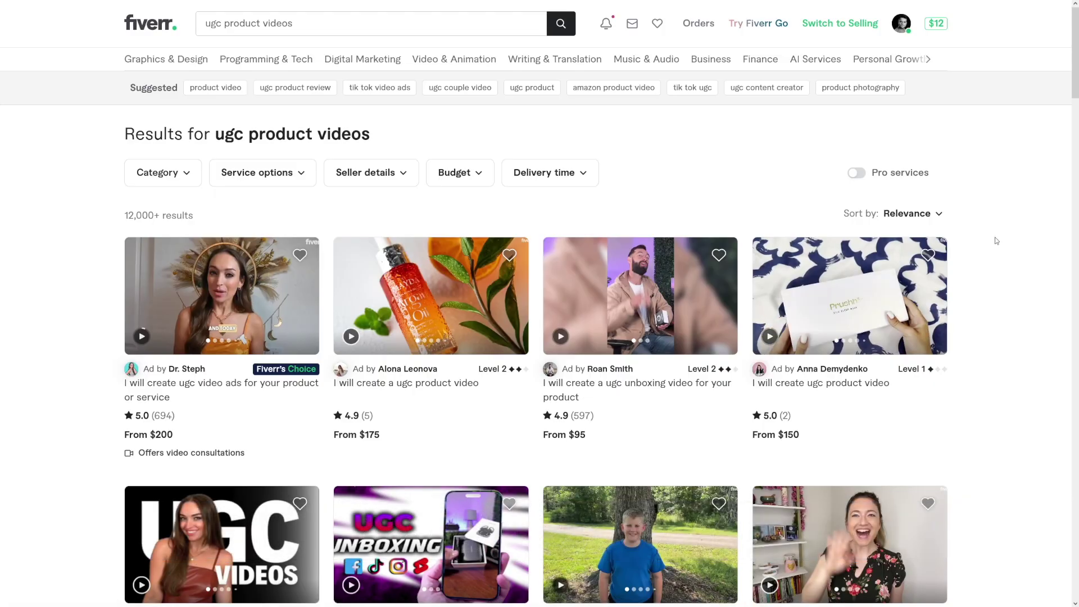
Scroll through the Fiverr 'ugc product videos' gigs comparing starting prices of $95 to $200.
scroll(997, 240, "down", 5)
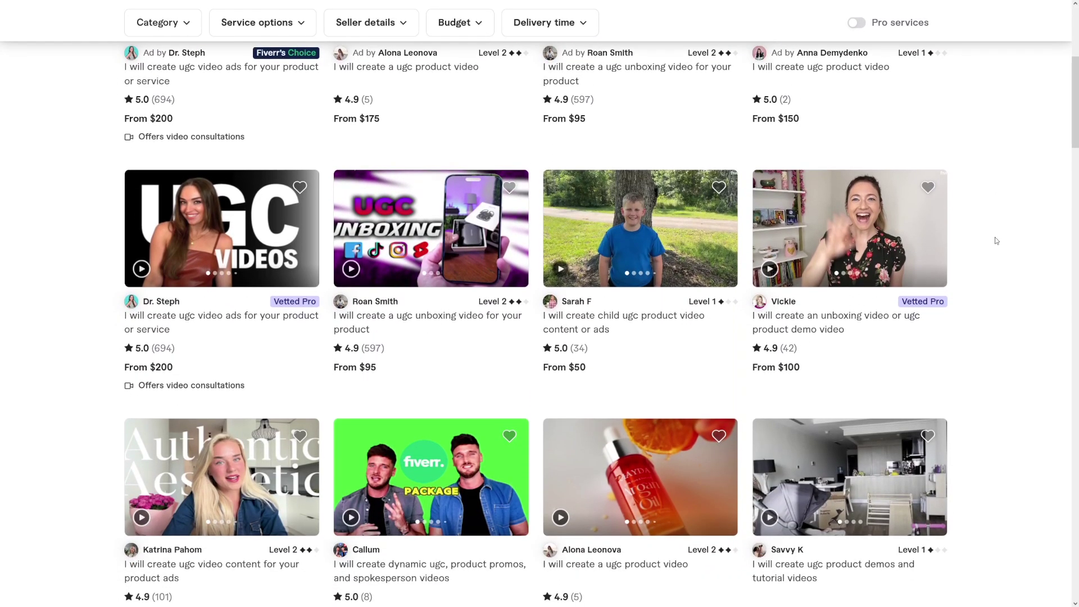
scroll(997, 241, "down", 6)
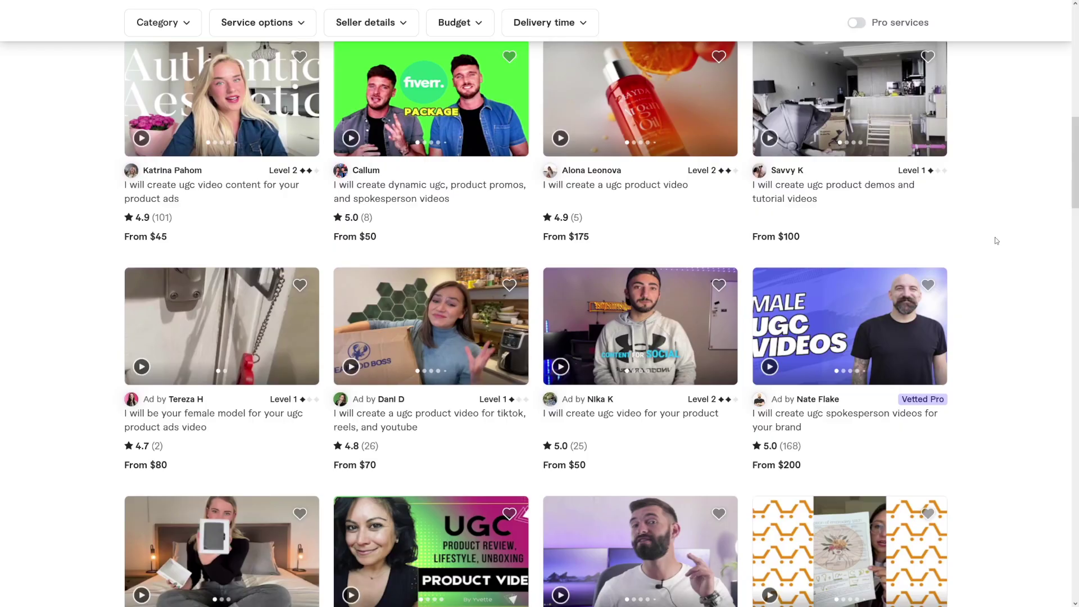
scroll(996, 241, "down", 5)
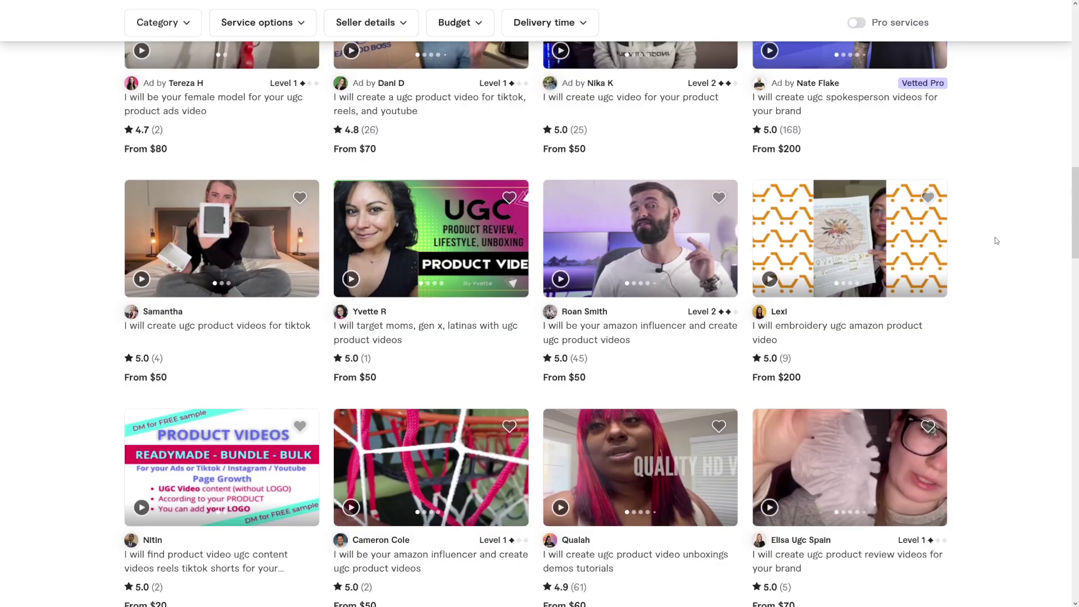
scroll(997, 241, "up", 2)
scroll(997, 240, "up", 5)
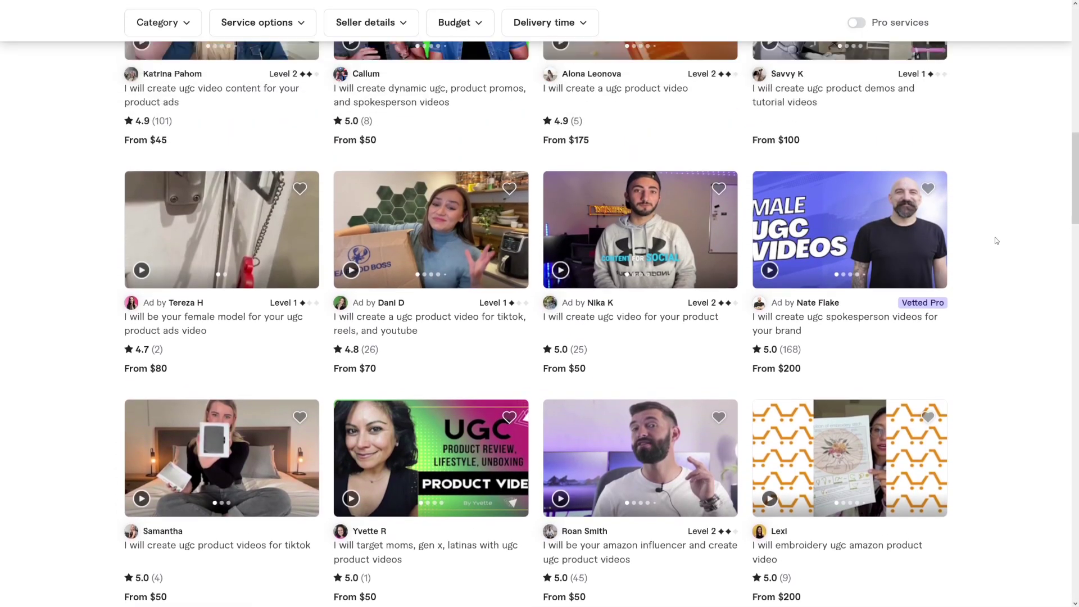
scroll(996, 241, "up", 3)
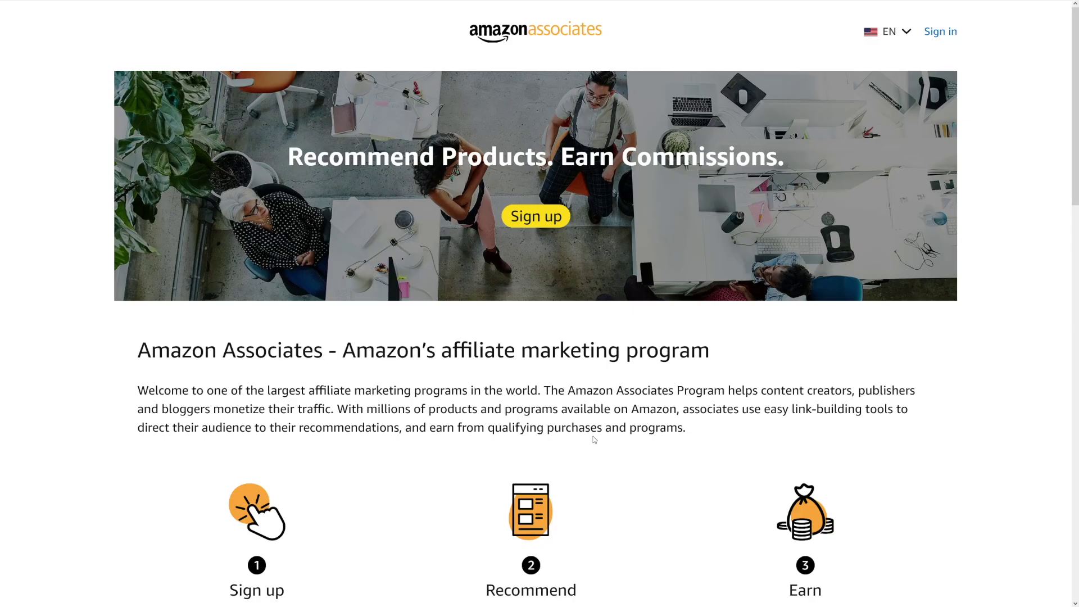
scroll(595, 439, "down", 3)
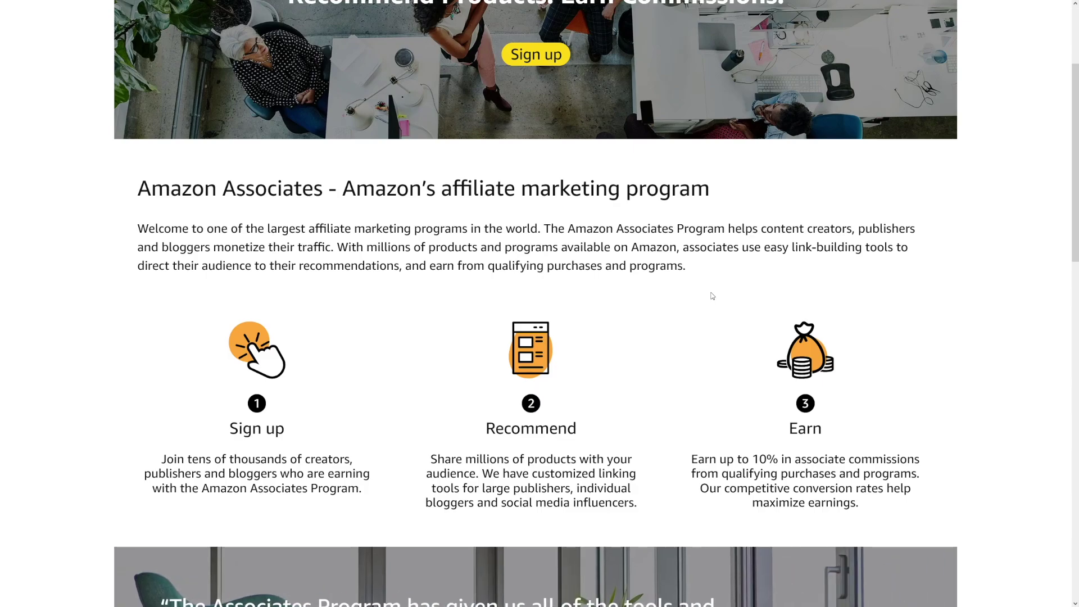
scroll(712, 297, "up", 3)
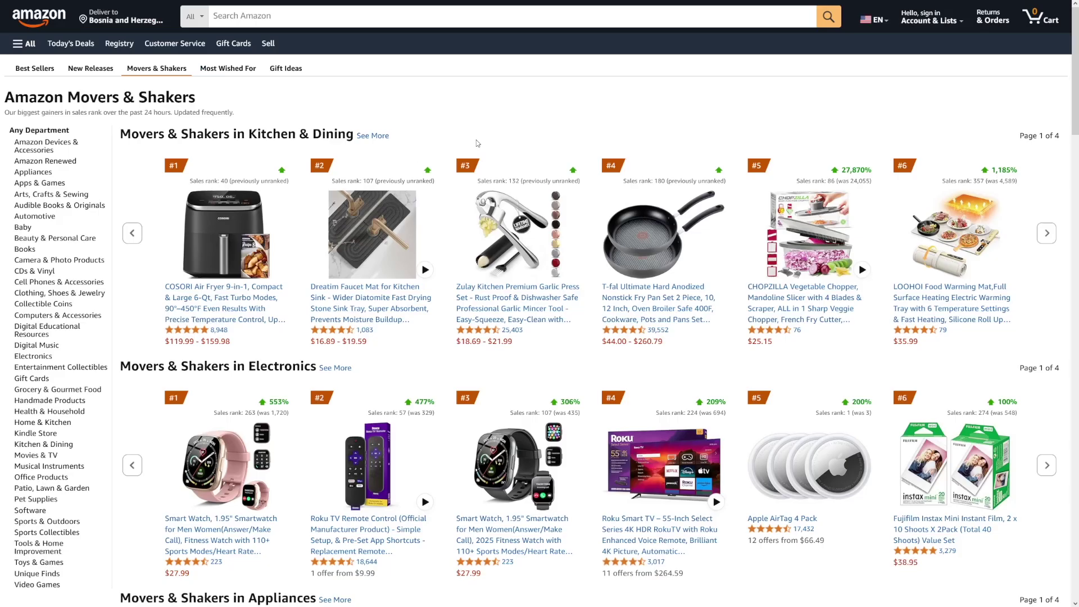
Highlight the Amazon Movers & Shakers heading, then clear the highlight.
left_click_drag(207, 98, 5, 98)
left_click(28, 100)
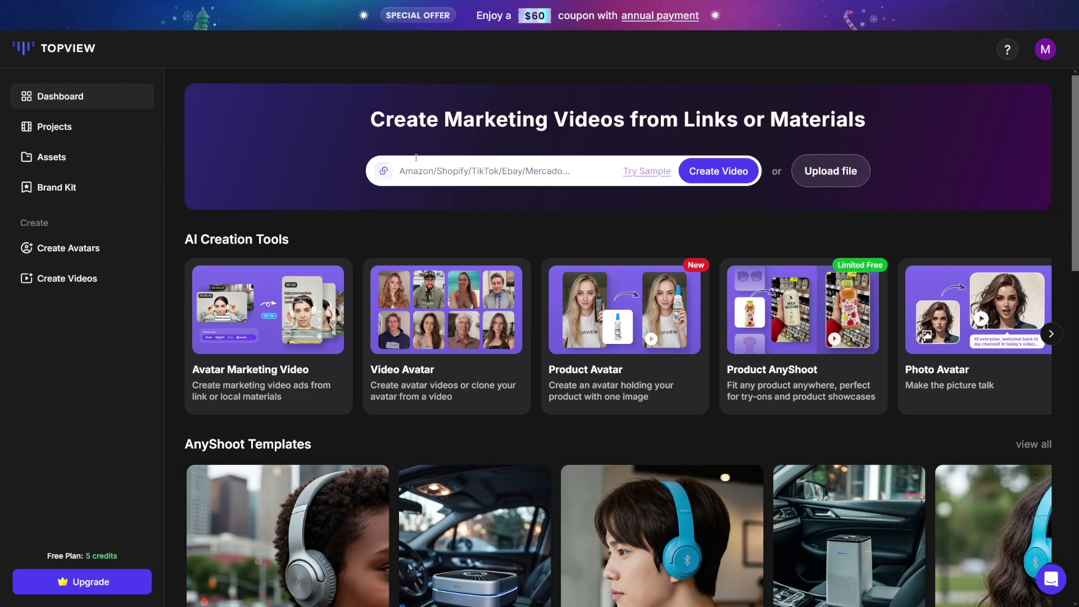
Open the upgrade plans and switch to monthly billing, showing Starter at $19 a month.
left_click(112, 581)
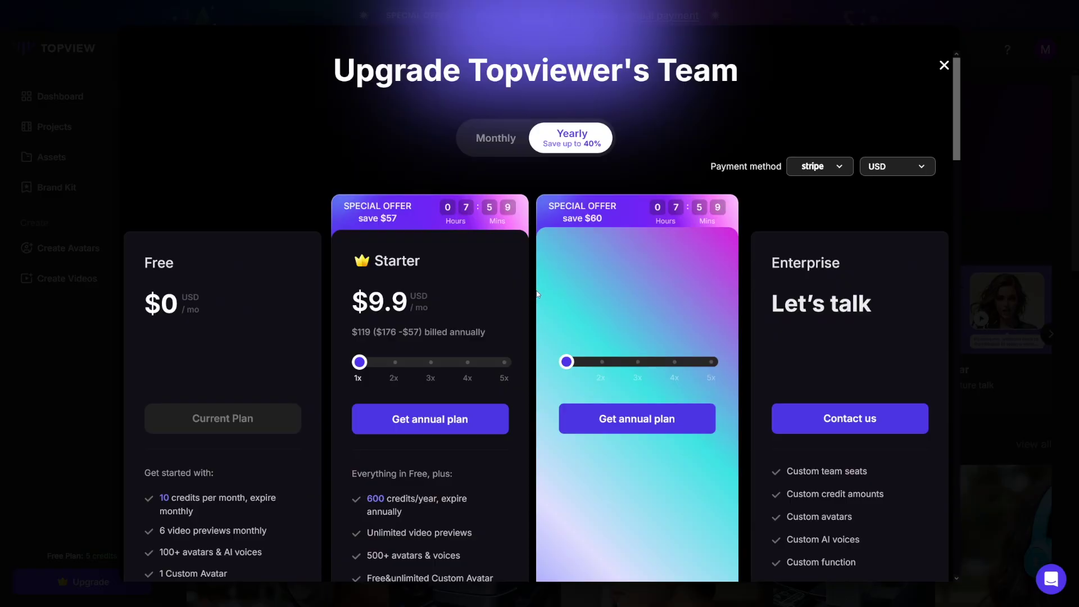
scroll(537, 293, "down", 1)
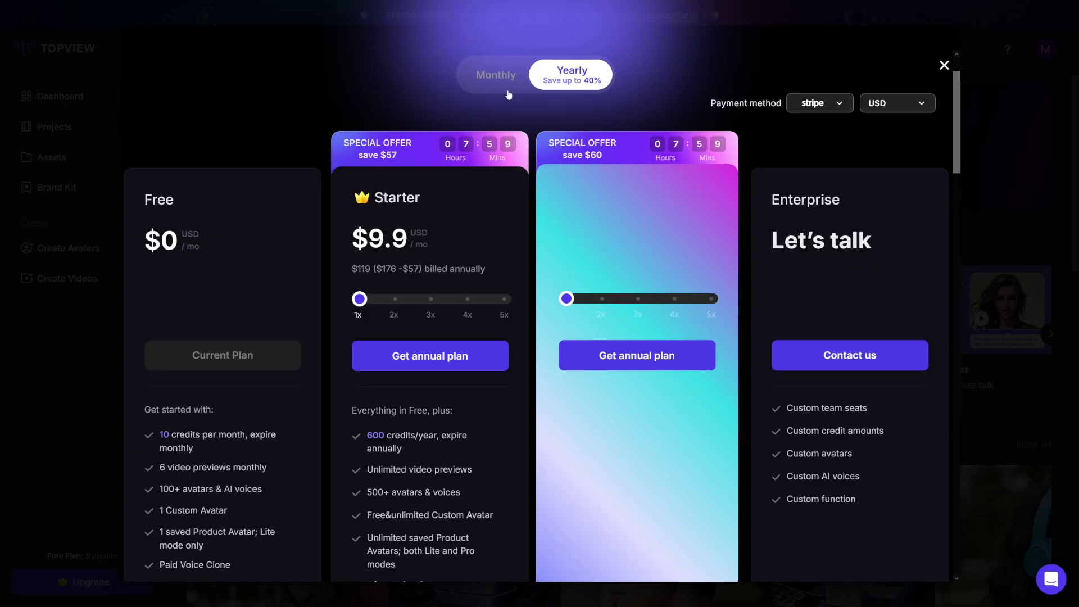
left_click(500, 79)
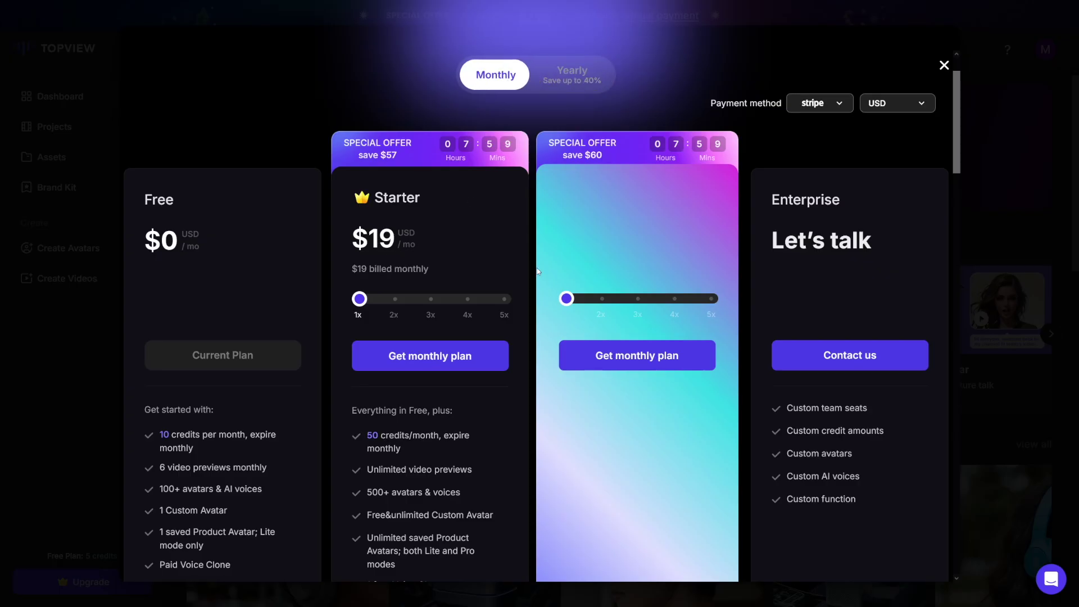